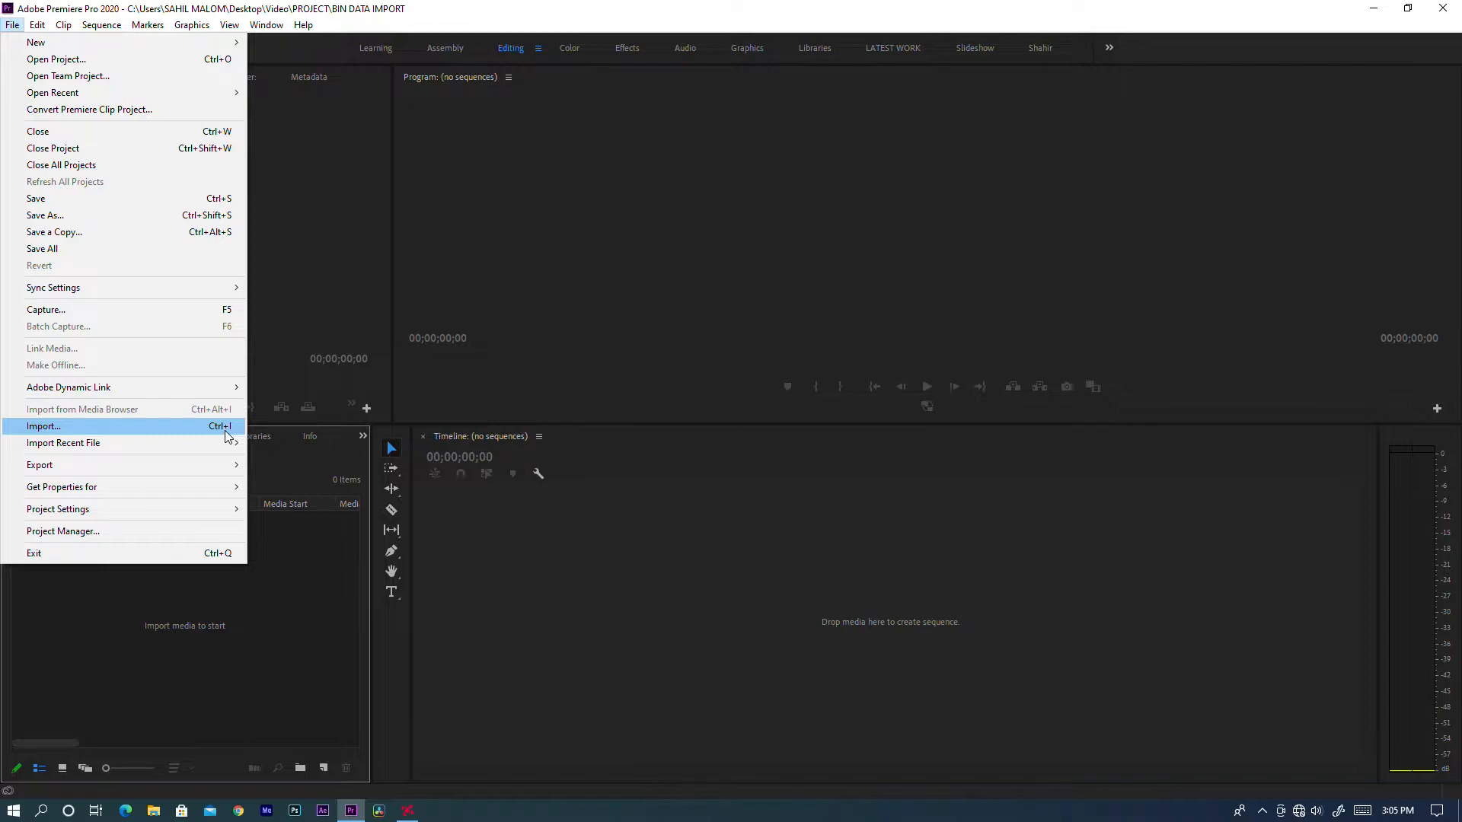
# Import the clips 052A6131, 052A6152 and MVI_1948 from the desktop Video folder into the project.
pyautogui.click(225, 431)
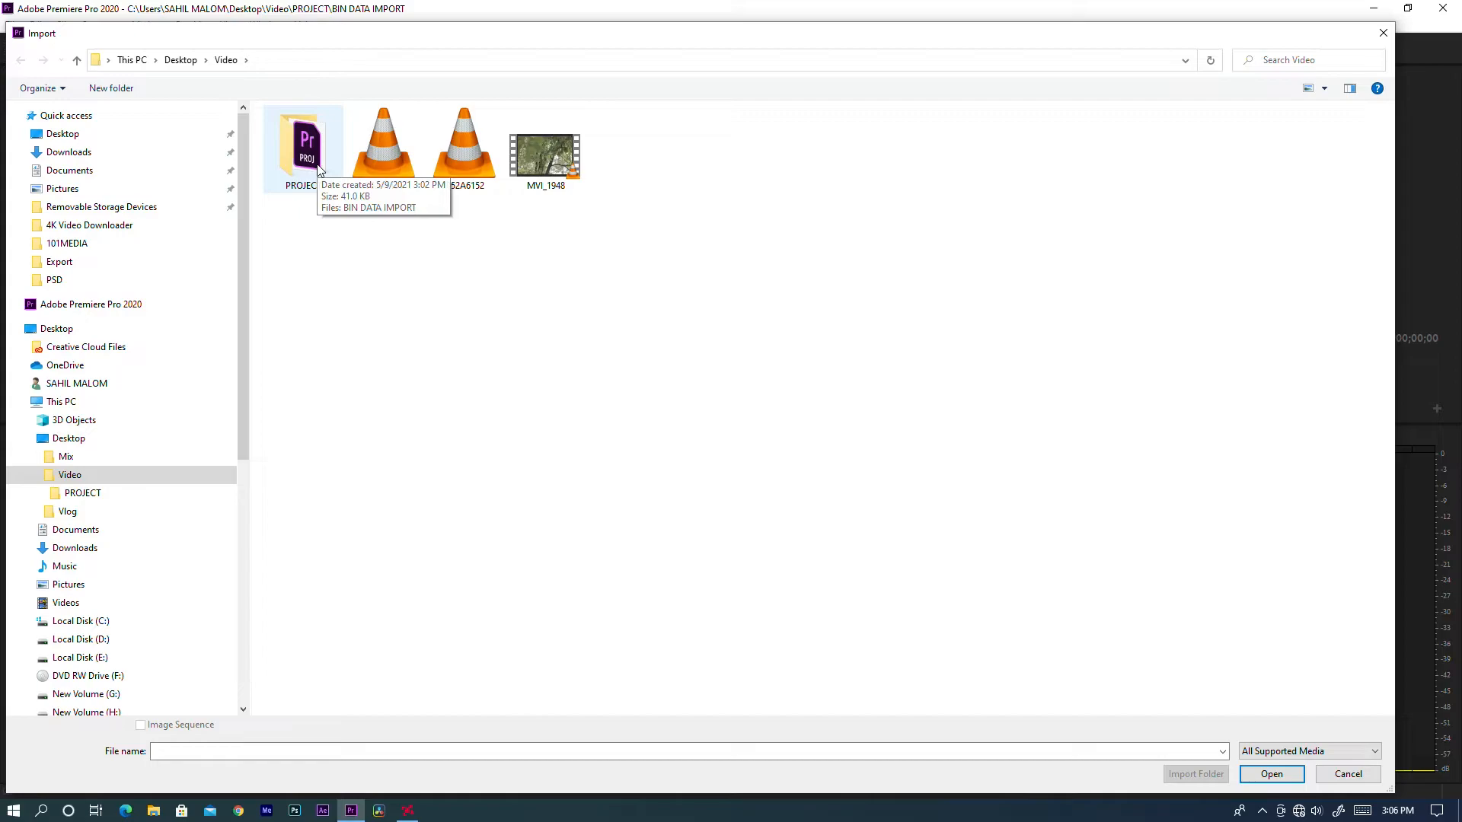
pyautogui.moveTo(391, 206); pyautogui.dragTo(591, 111)
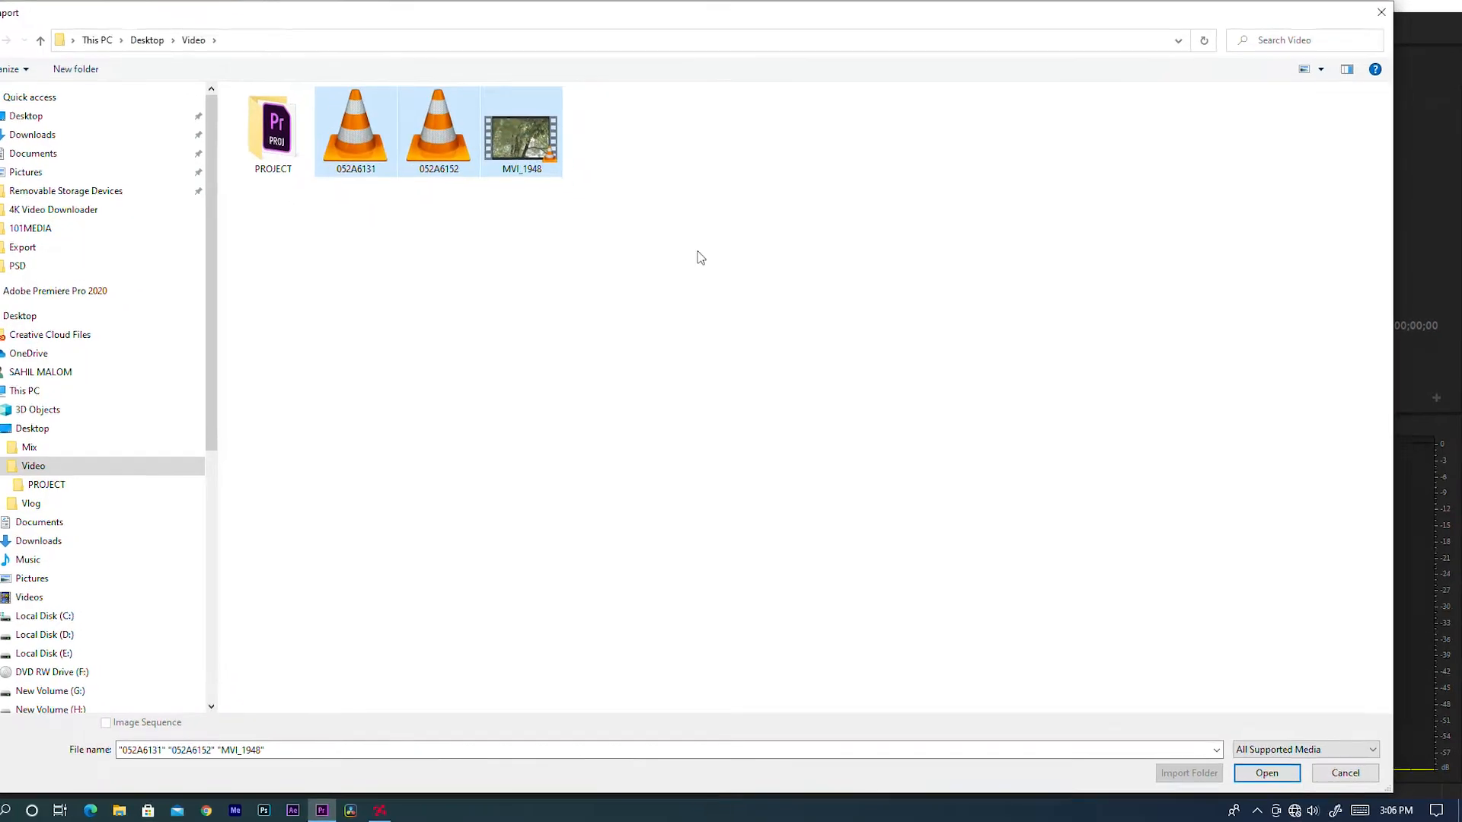
pyautogui.click(1266, 773)
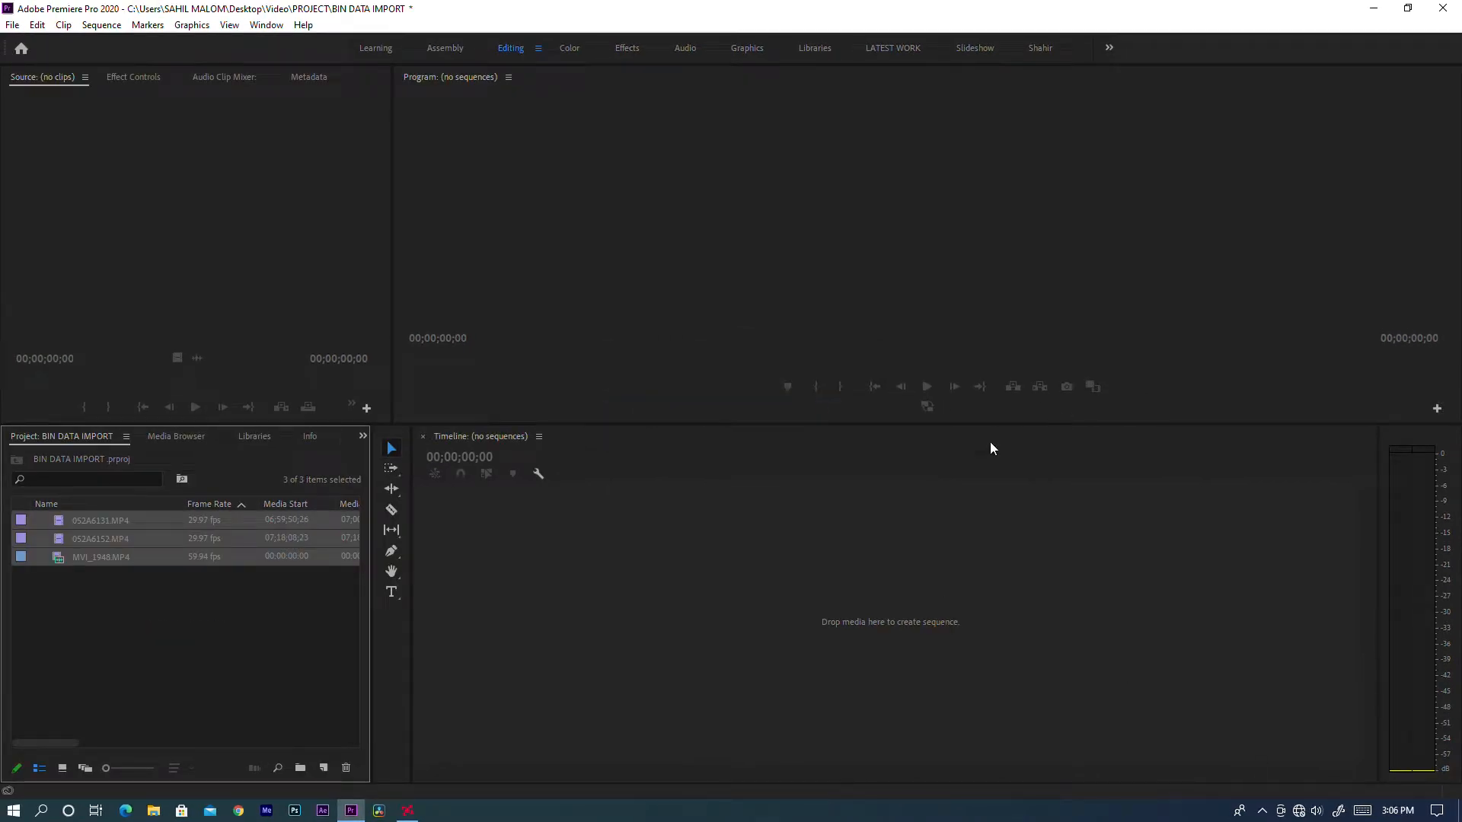
# Widen the Project panel to view the clips' metadata columns, and shrink it back to make room for the timeline.
pyautogui.moveTo(372, 596); pyautogui.dragTo(621, 609)
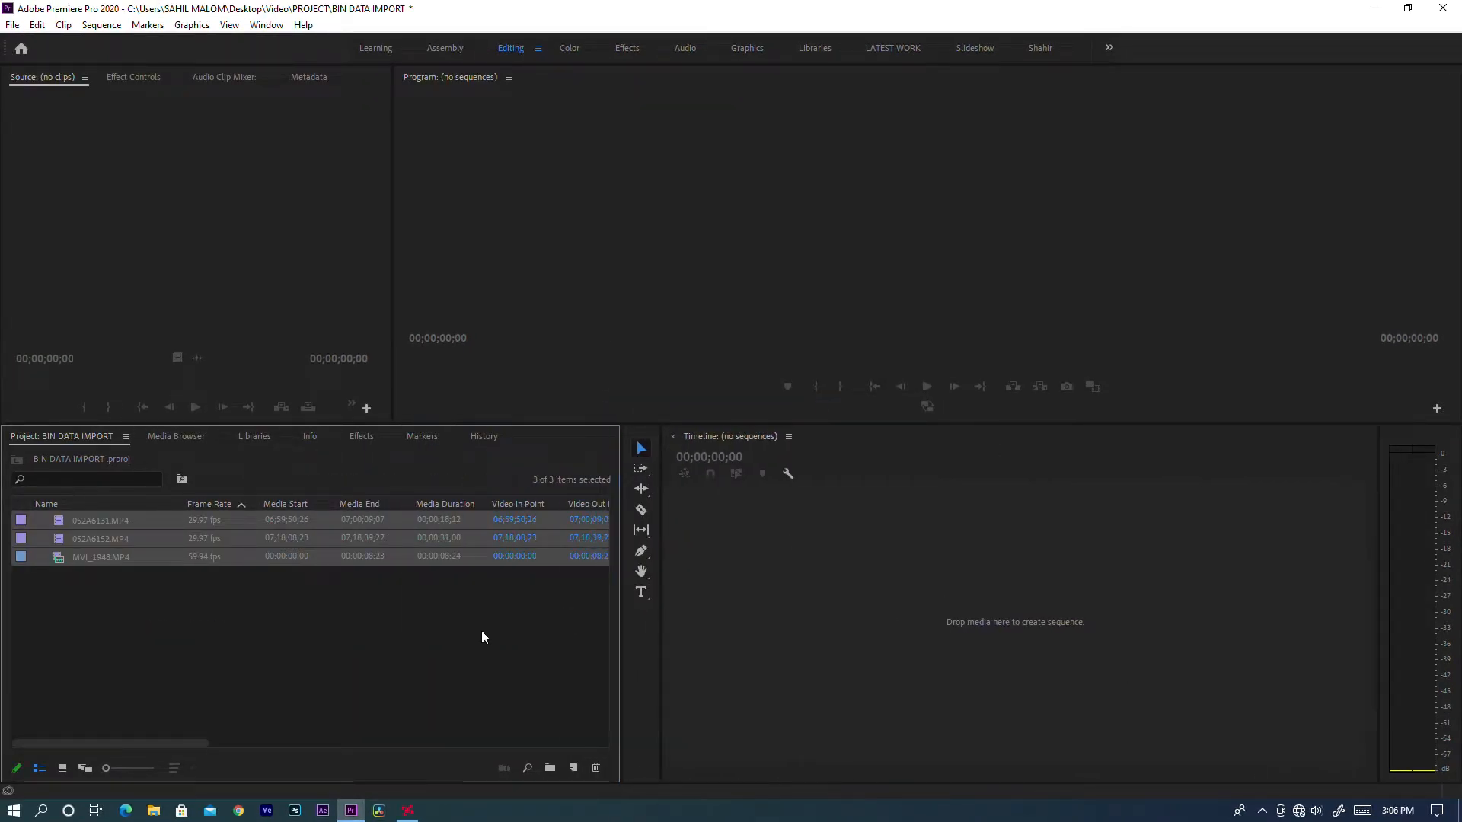
pyautogui.click(482, 637)
pyautogui.moveTo(203, 744); pyautogui.dragTo(109, 754)
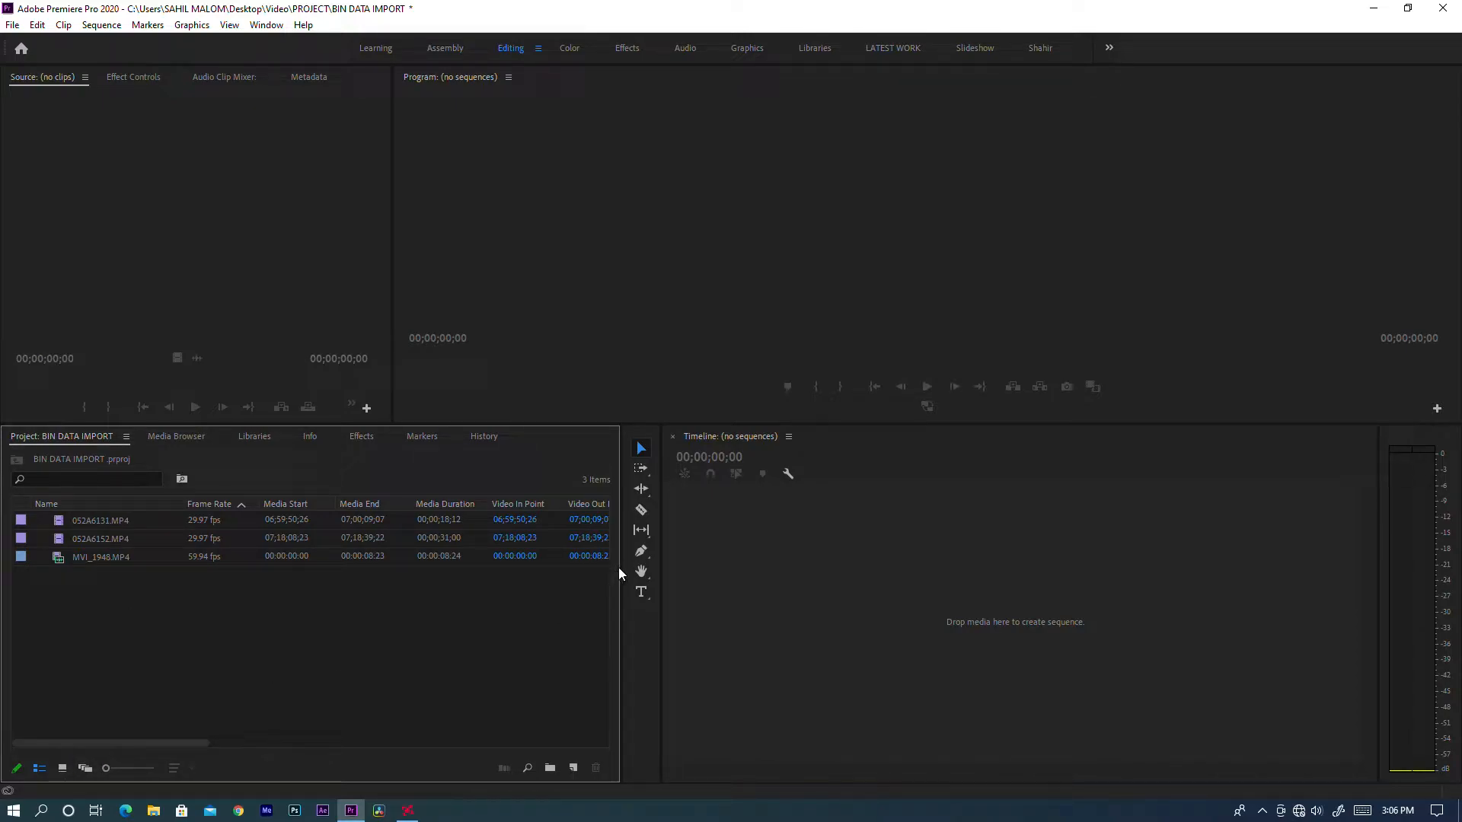
pyautogui.moveTo(619, 568); pyautogui.dragTo(473, 557)
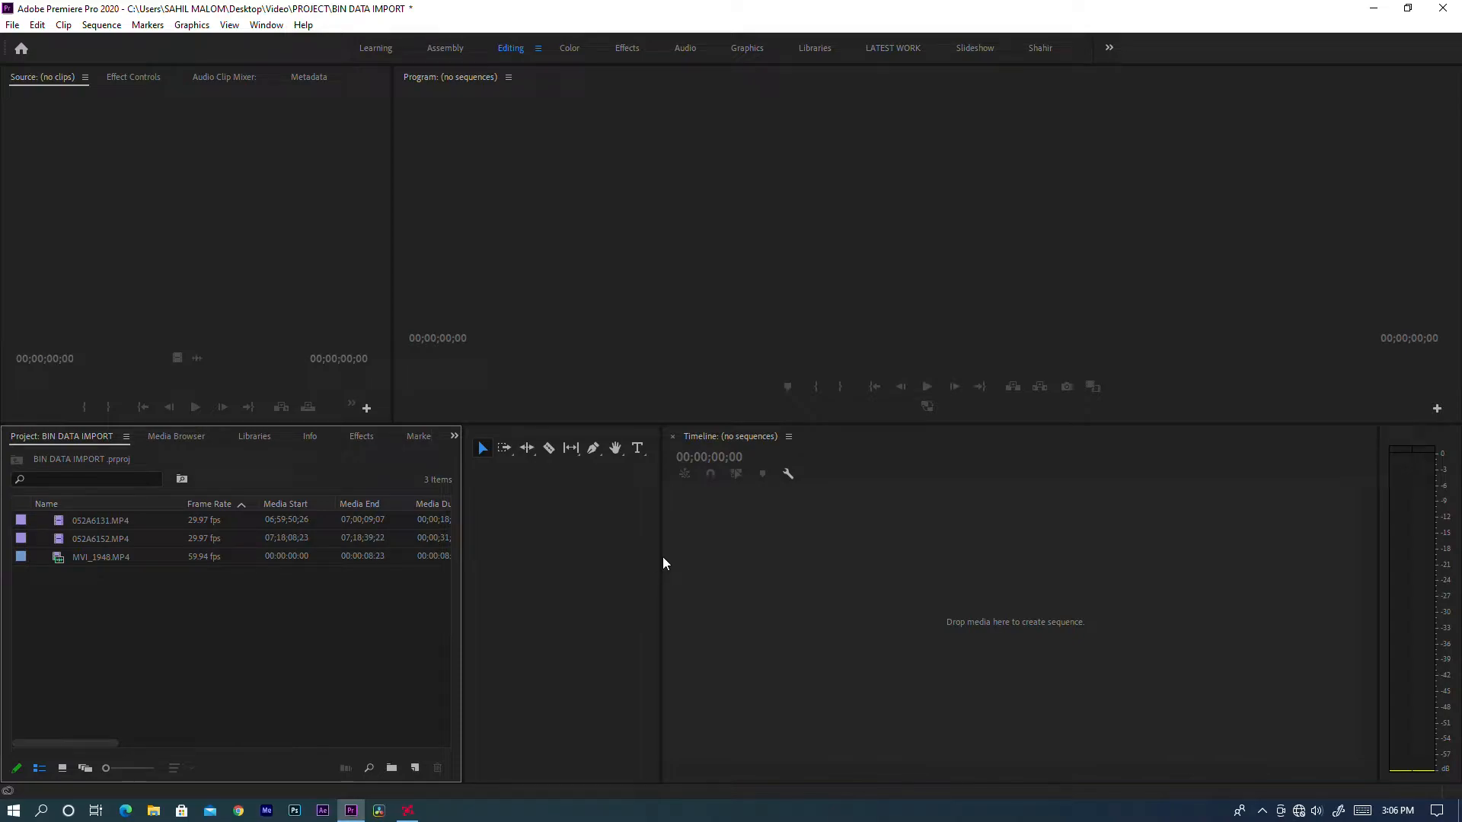
pyautogui.moveTo(662, 563); pyautogui.dragTo(472, 533)
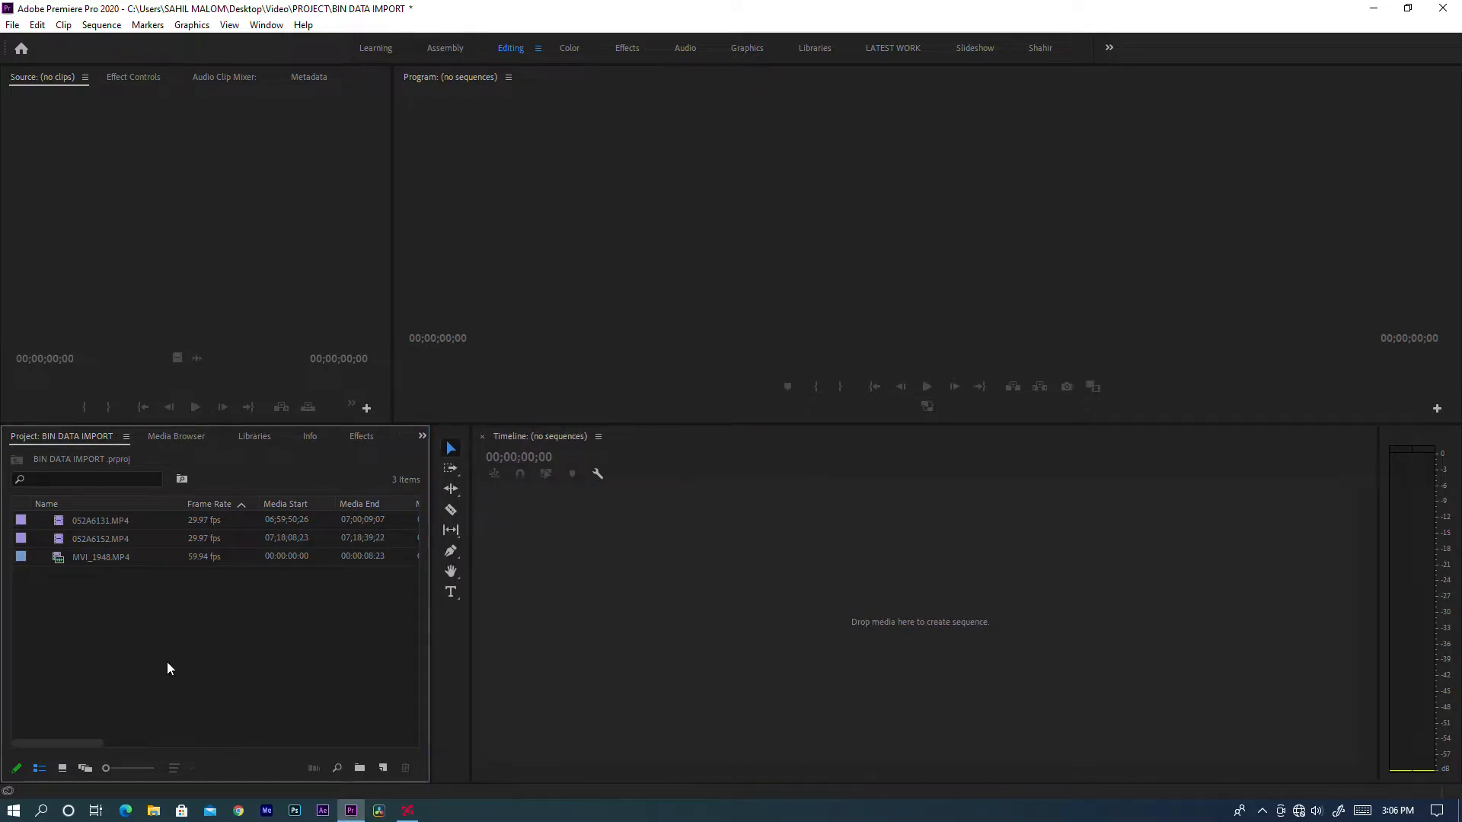
# Reset the Editing workspace to its saved layout.
pyautogui.click(281, 26)
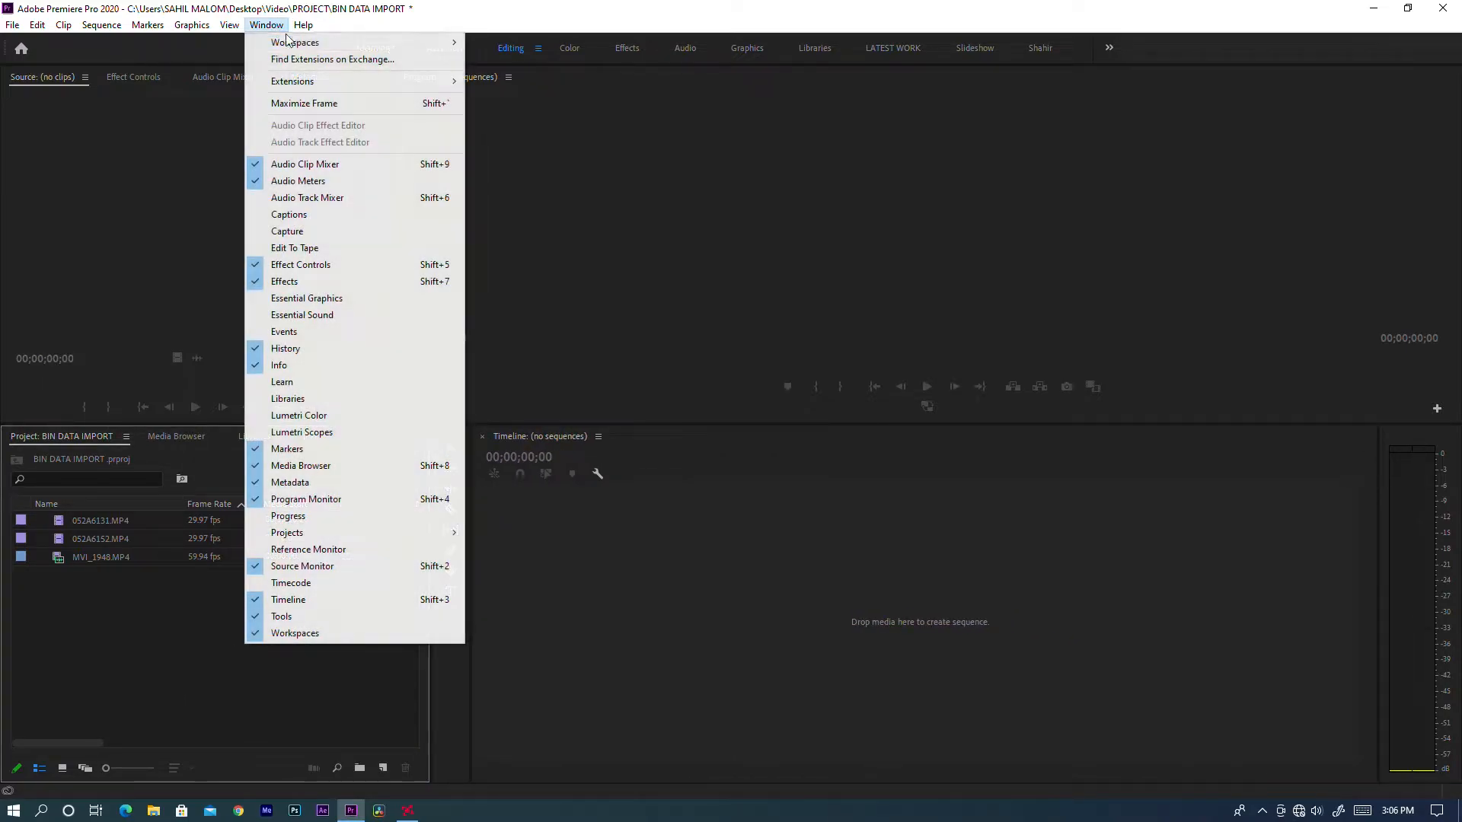
pyautogui.moveTo(289, 42)
pyautogui.click(533, 280)
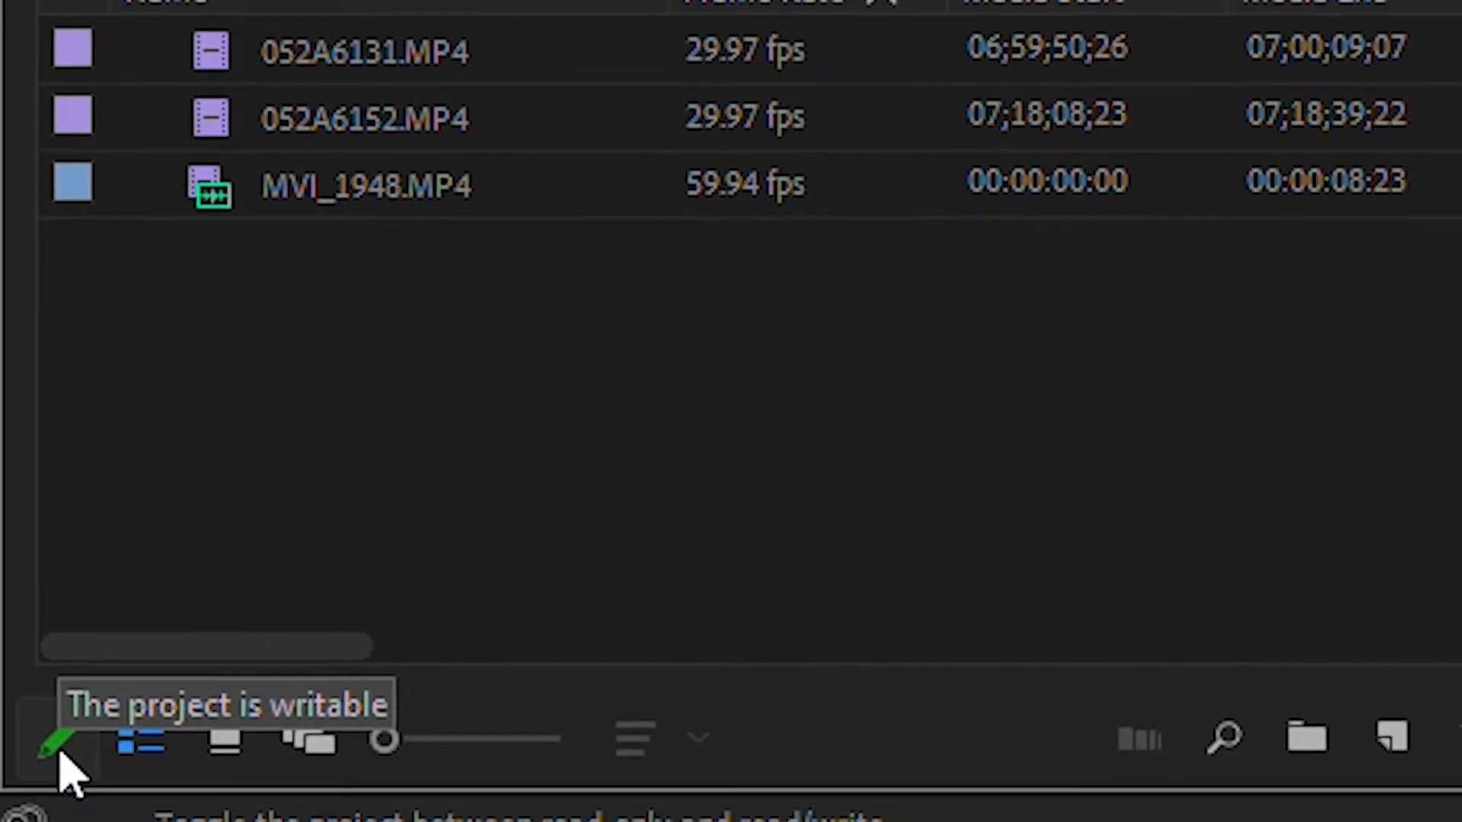
# Switch the BIN DATA IMPORT project to read-only mode, saving its changes.
pyautogui.click(59, 749)
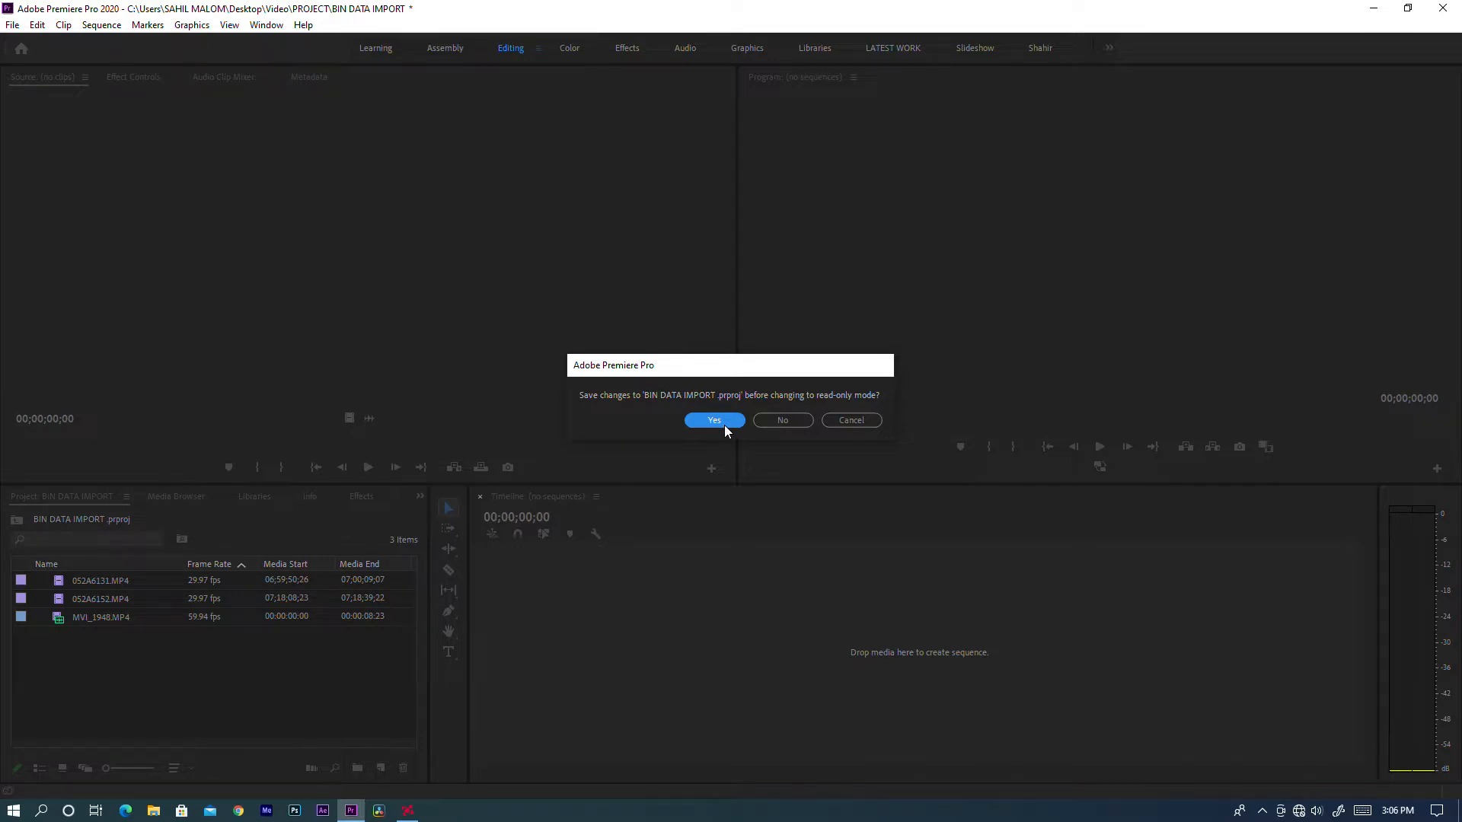
pyautogui.click(713, 421)
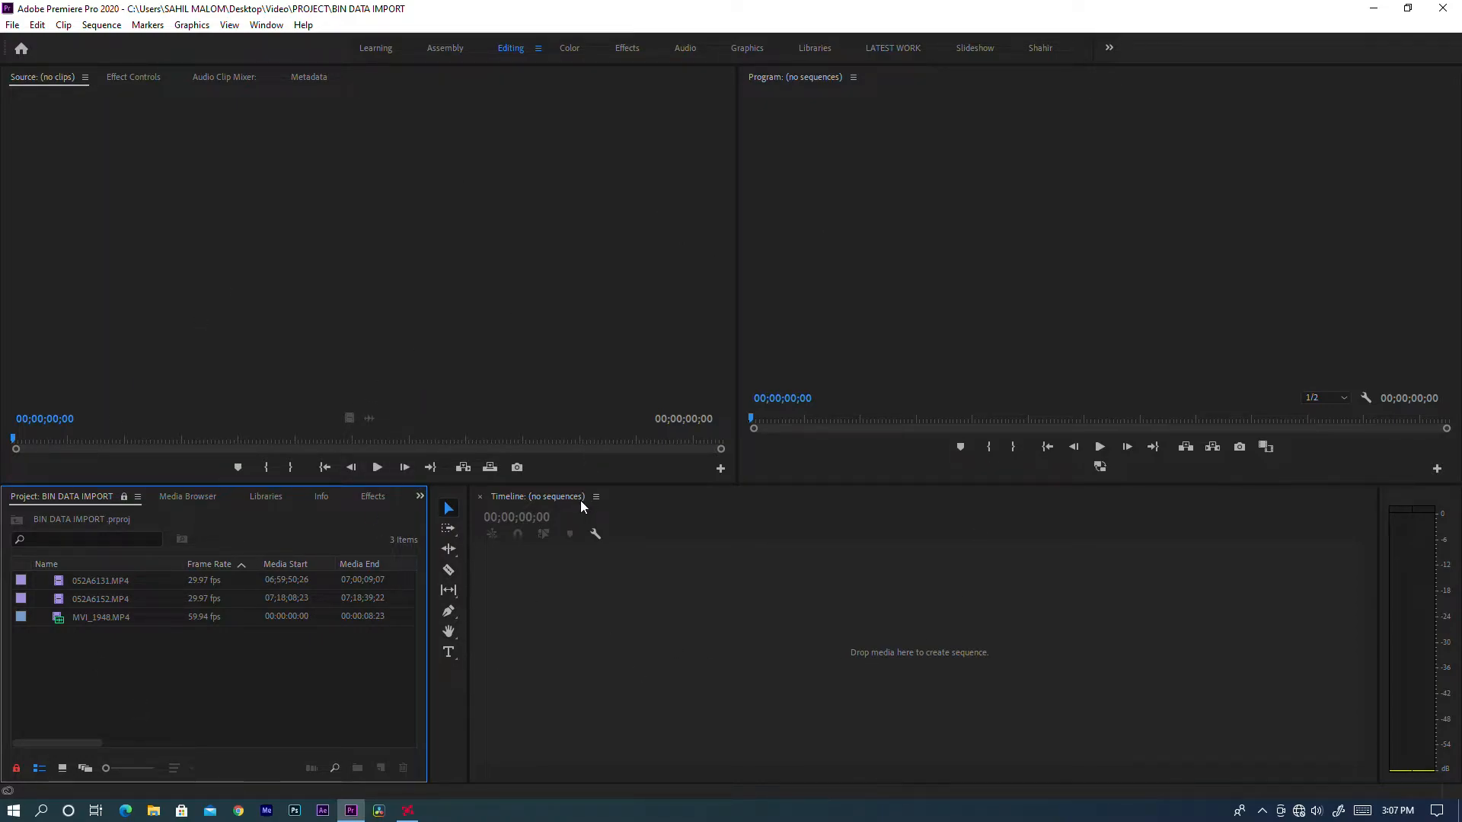
# Switch to File Explorer, examine the saved project file in the desktop Video folder's PROJECT subfolder, and return to Premiere Pro.
pyautogui.click(1373, 9)
pyautogui.doubleClick(28, 346)
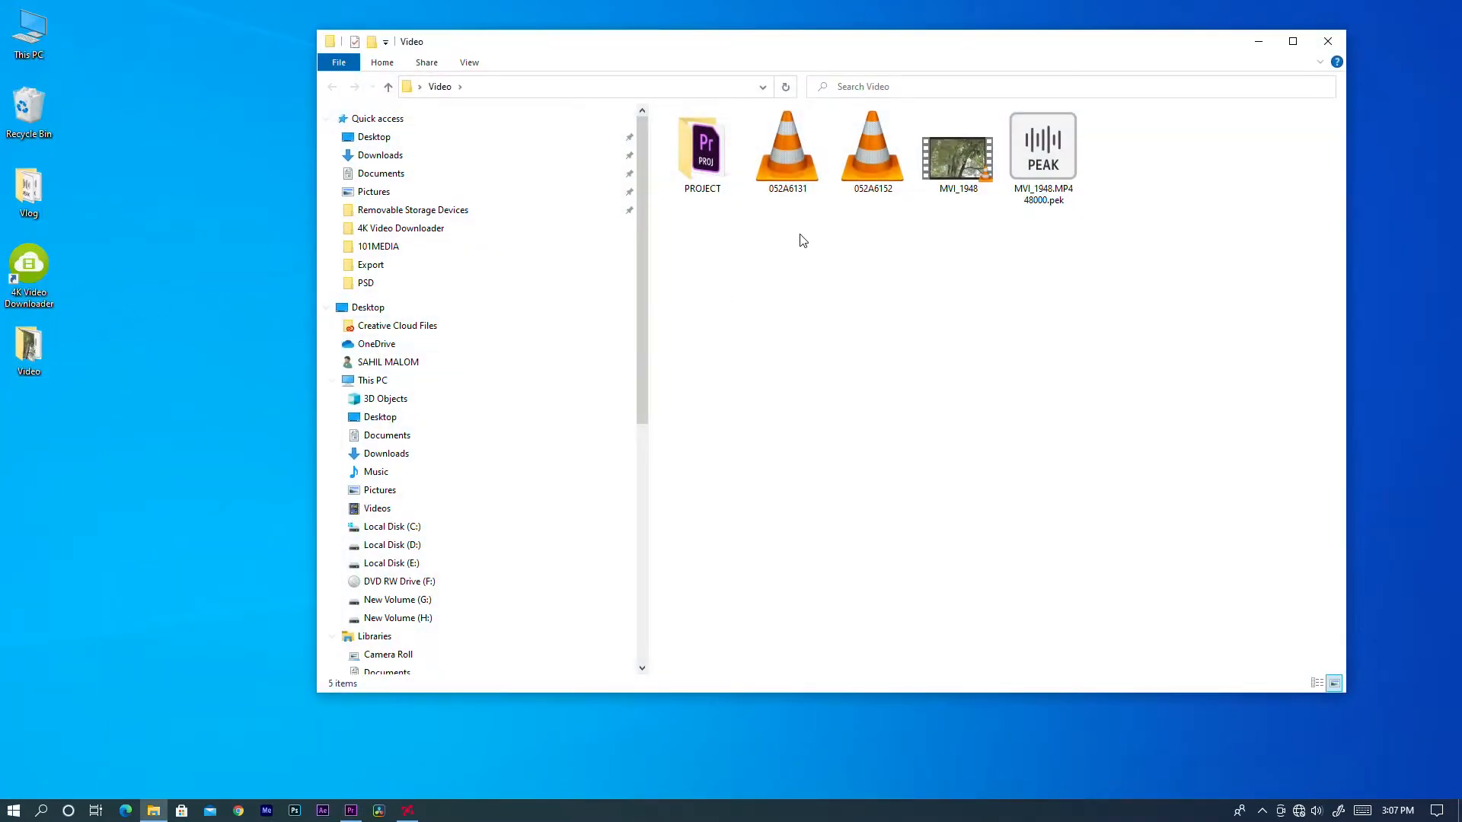
pyautogui.click(720, 177)
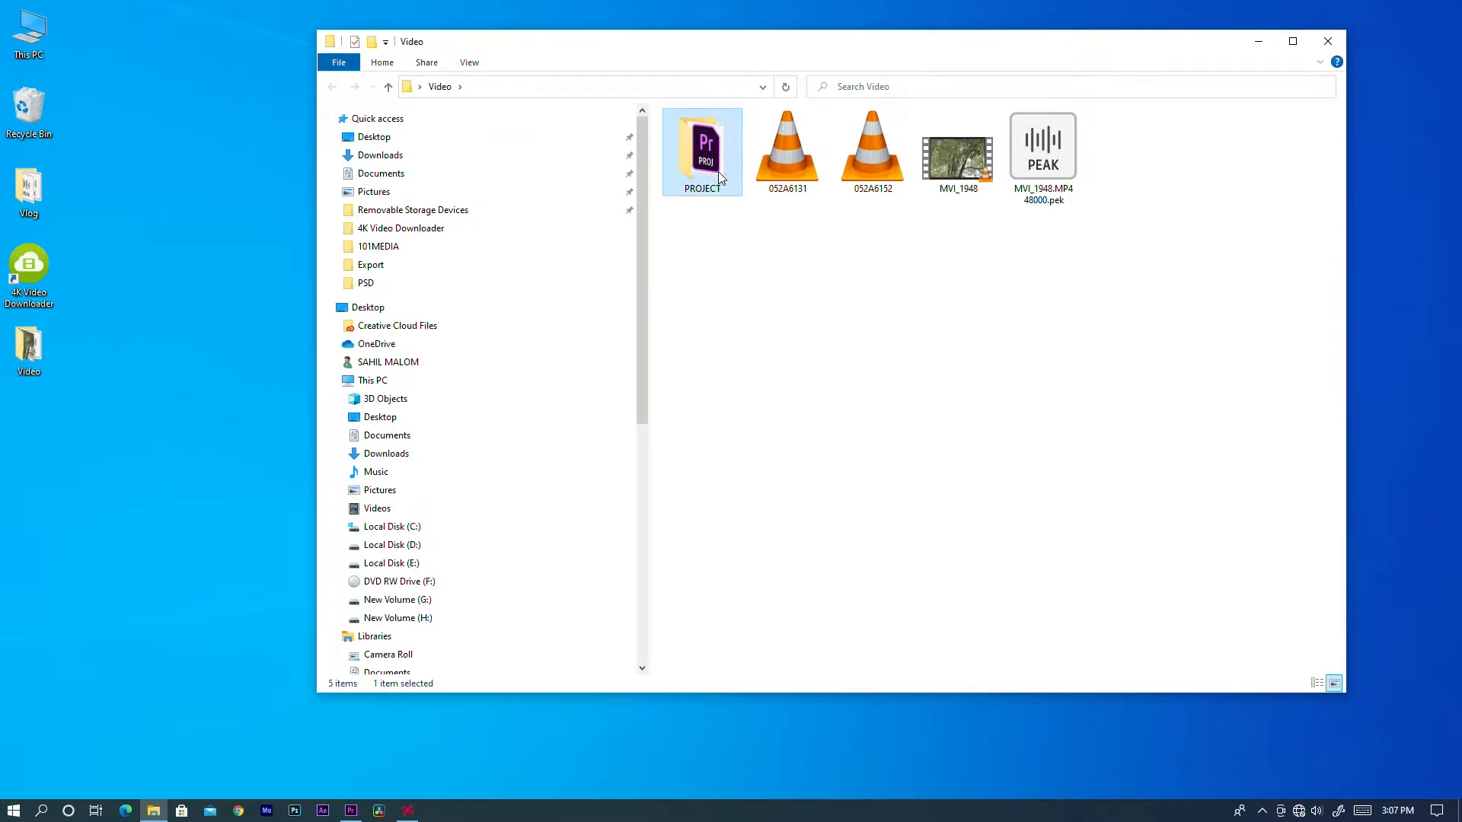
pyautogui.doubleClick(720, 178)
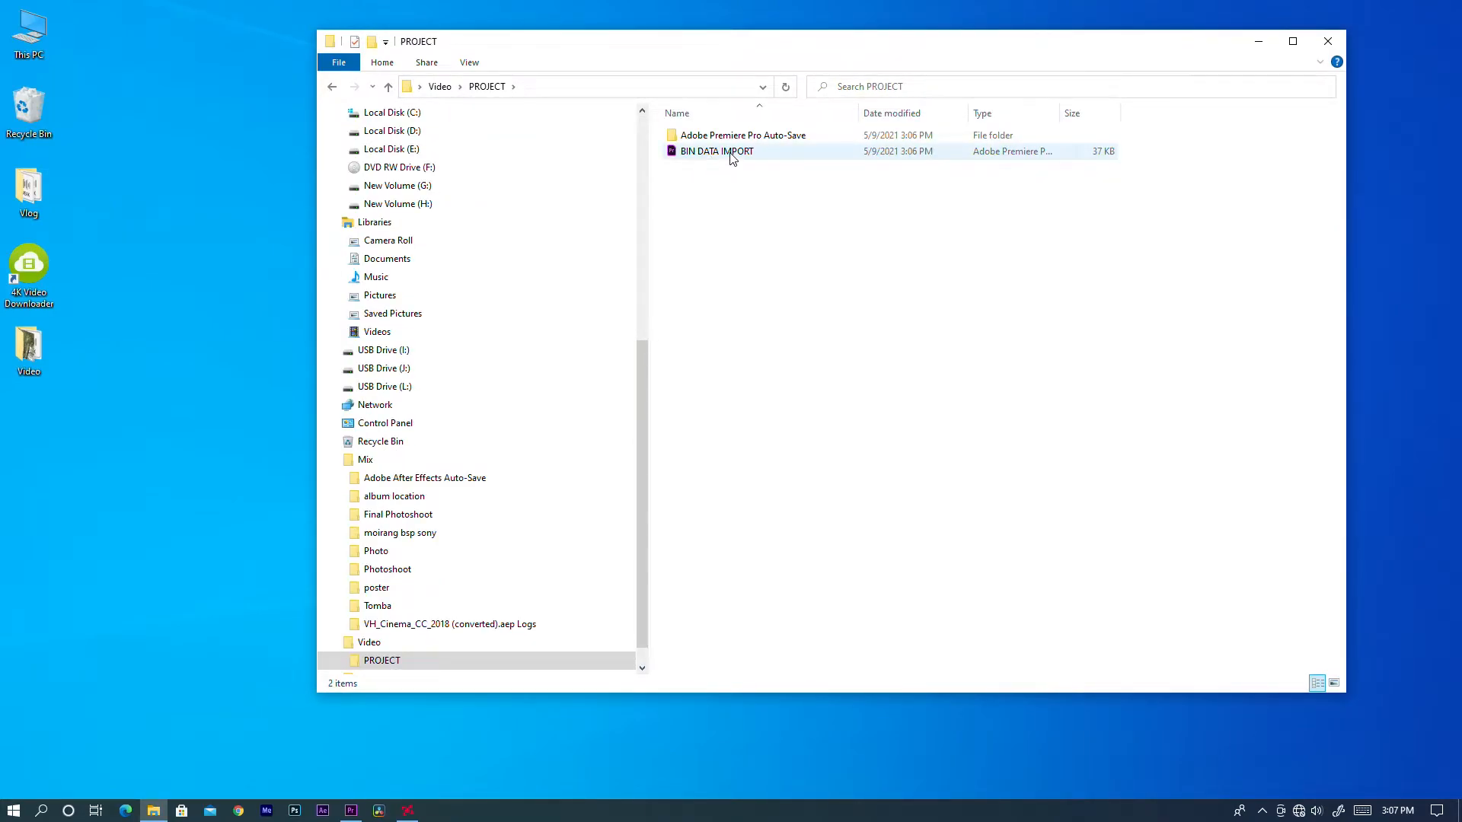
pyautogui.click(351, 810)
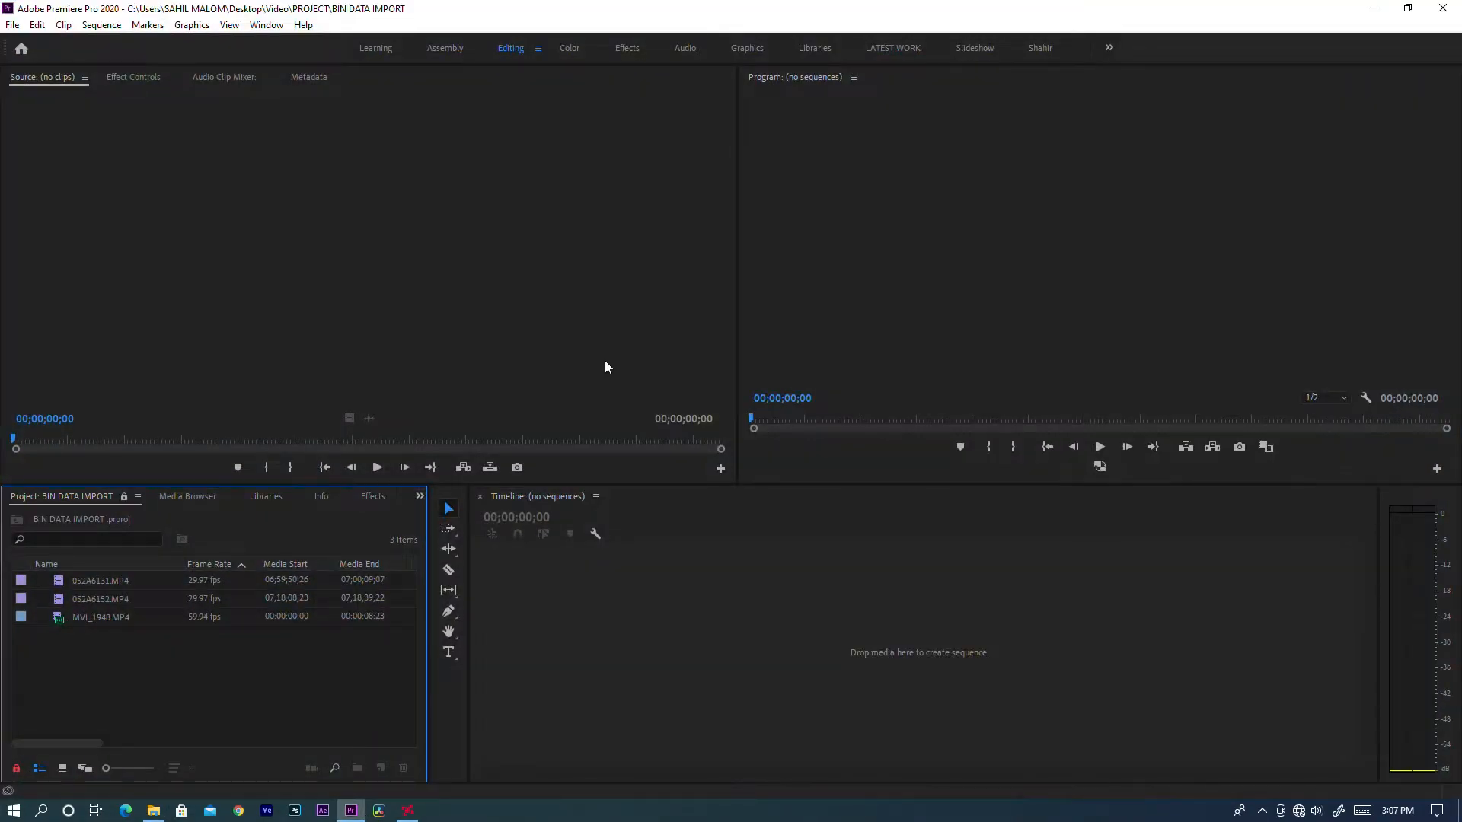
pyautogui.click(1373, 8)
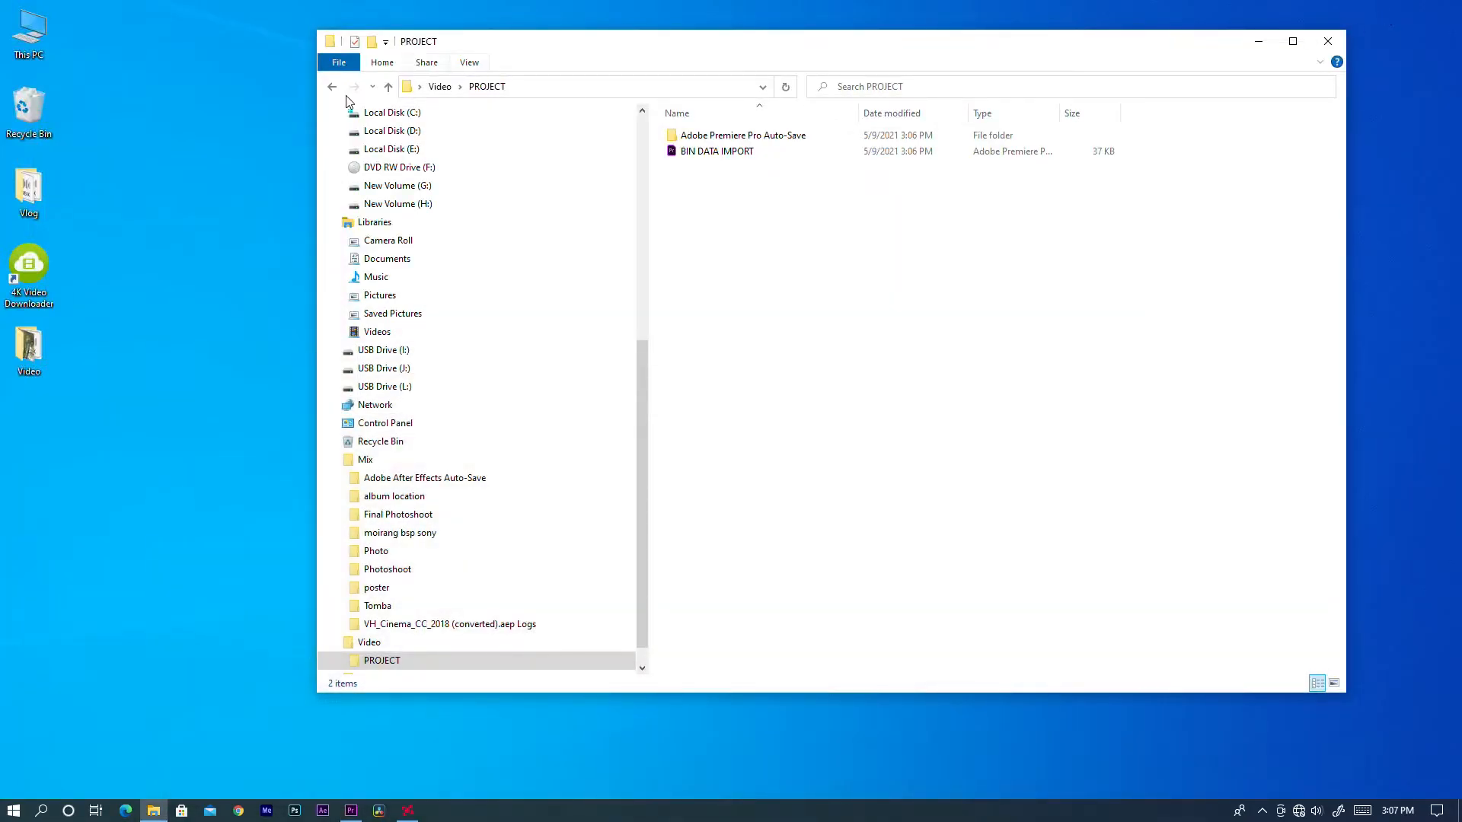
pyautogui.click(1327, 41)
pyautogui.rightClick(620, 341)
pyautogui.click(656, 408)
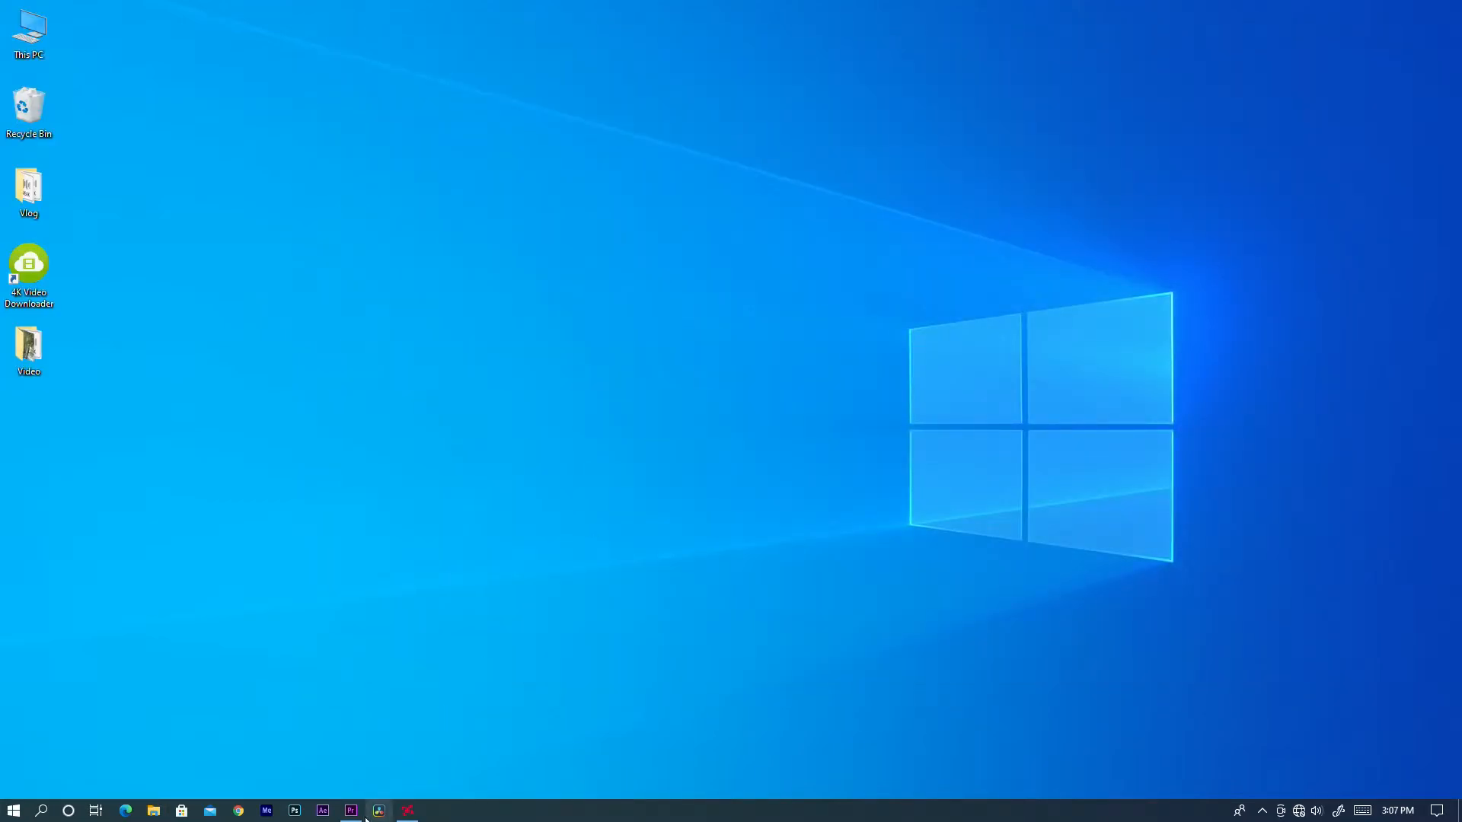
pyautogui.click(350, 810)
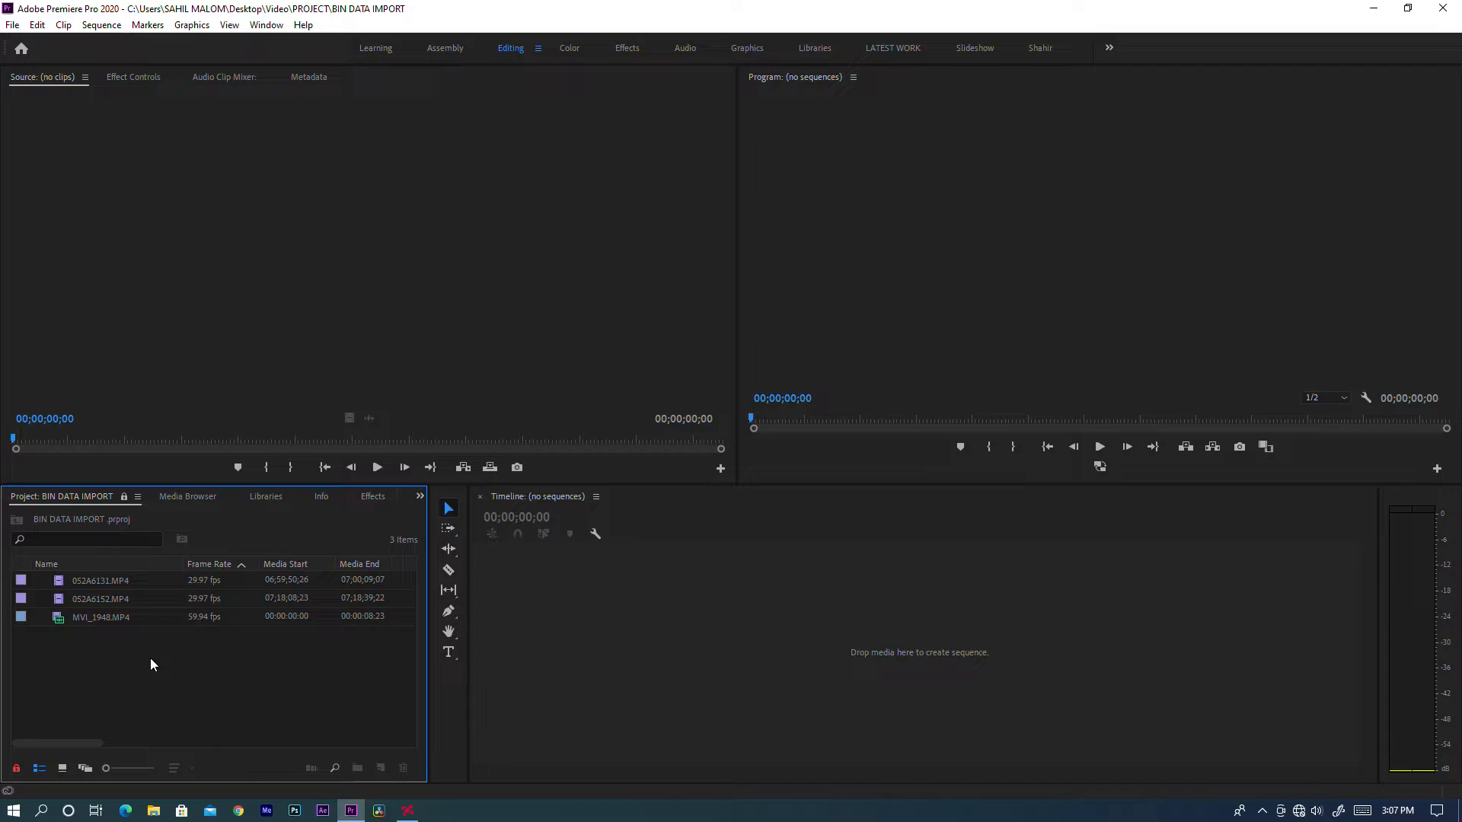
# Examine which Project panel commands are available while the project is read-only.
pyautogui.rightClick(150, 659)
pyautogui.click(95, 684)
pyautogui.rightClick(94, 684)
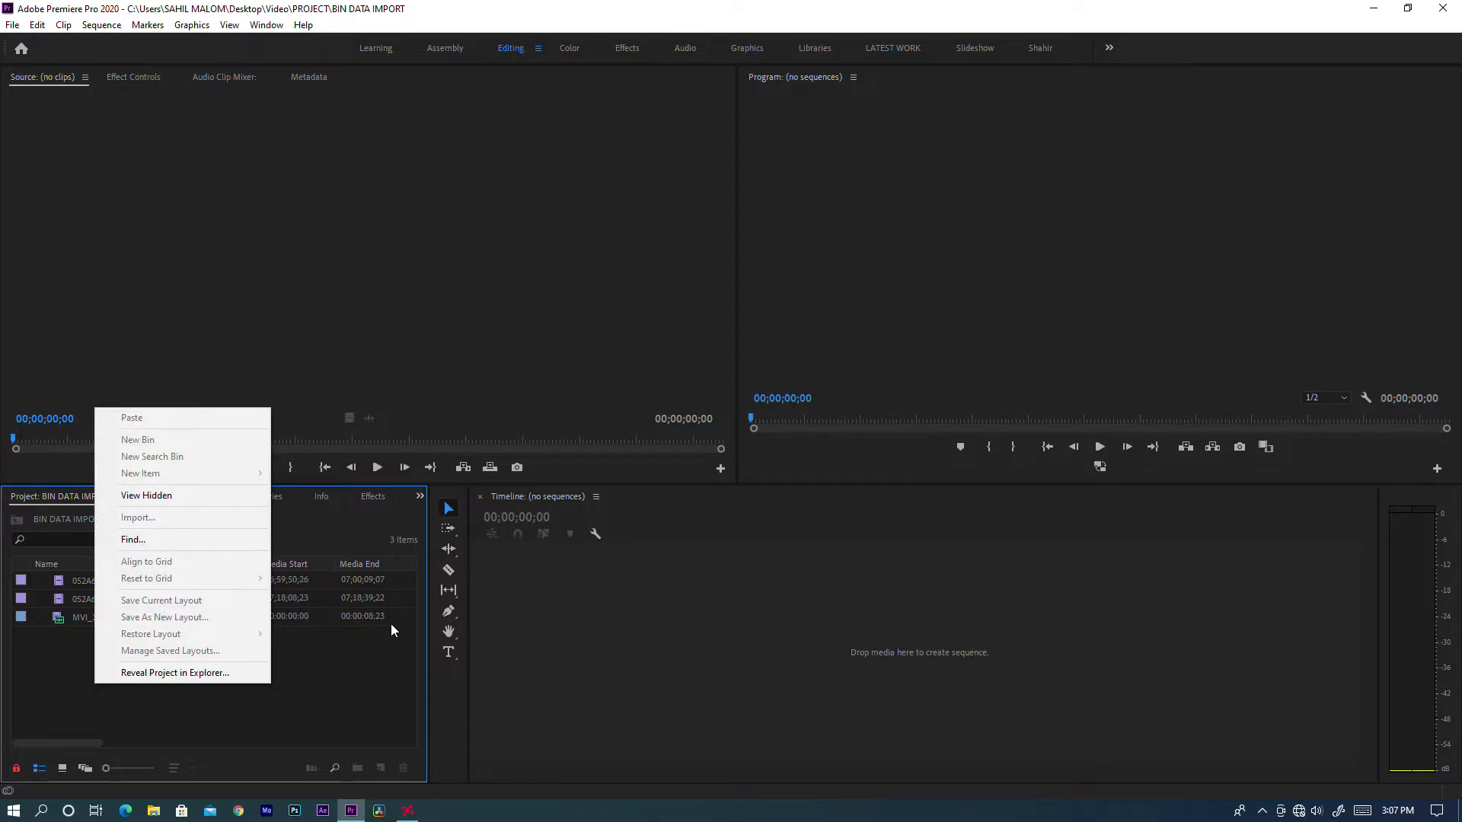
pyautogui.click(76, 741)
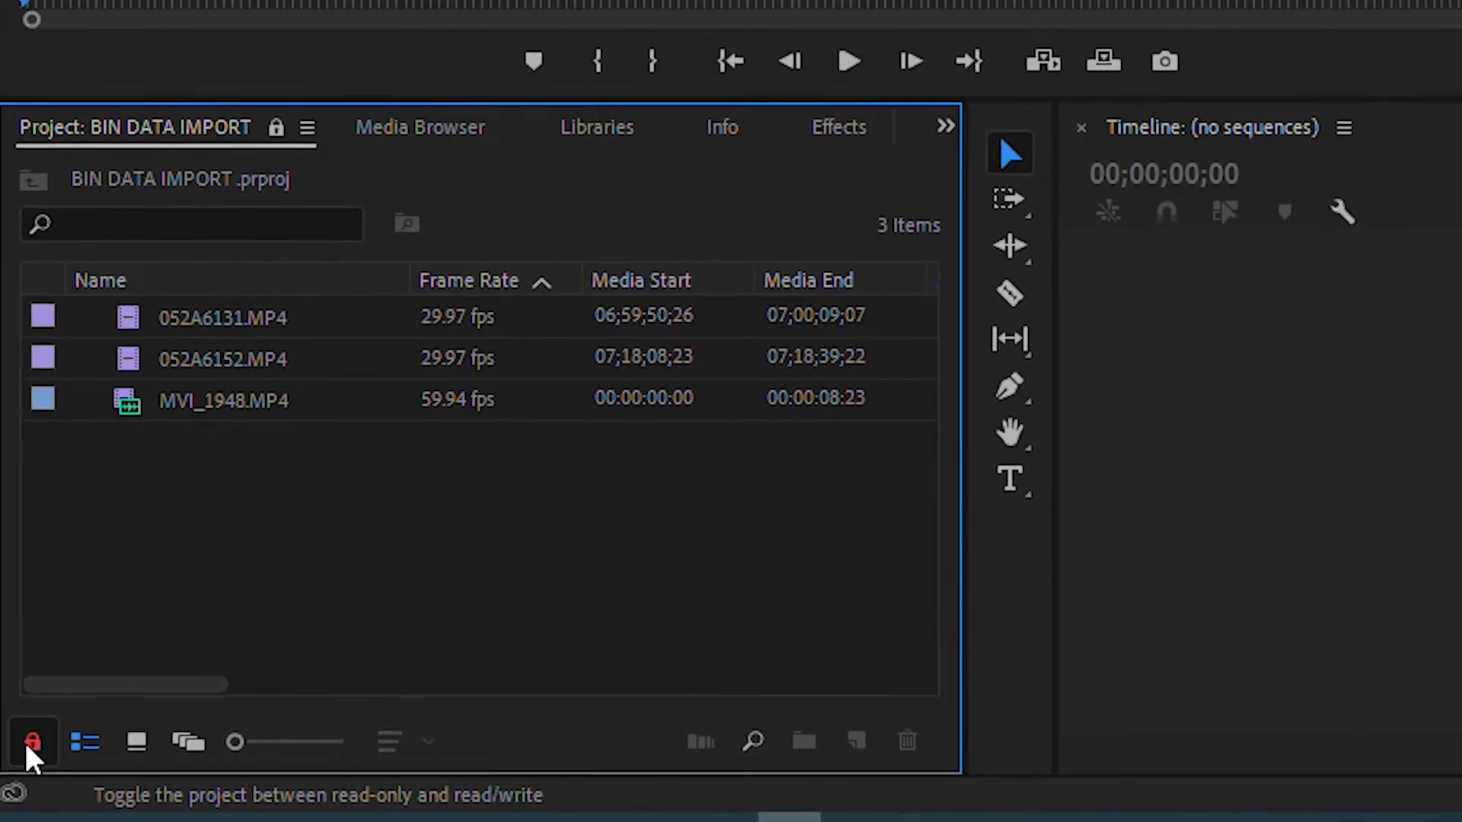
# Make the project writable and create a new bin named FOOTAGE.
pyautogui.click(28, 745)
pyautogui.rightClick(345, 594)
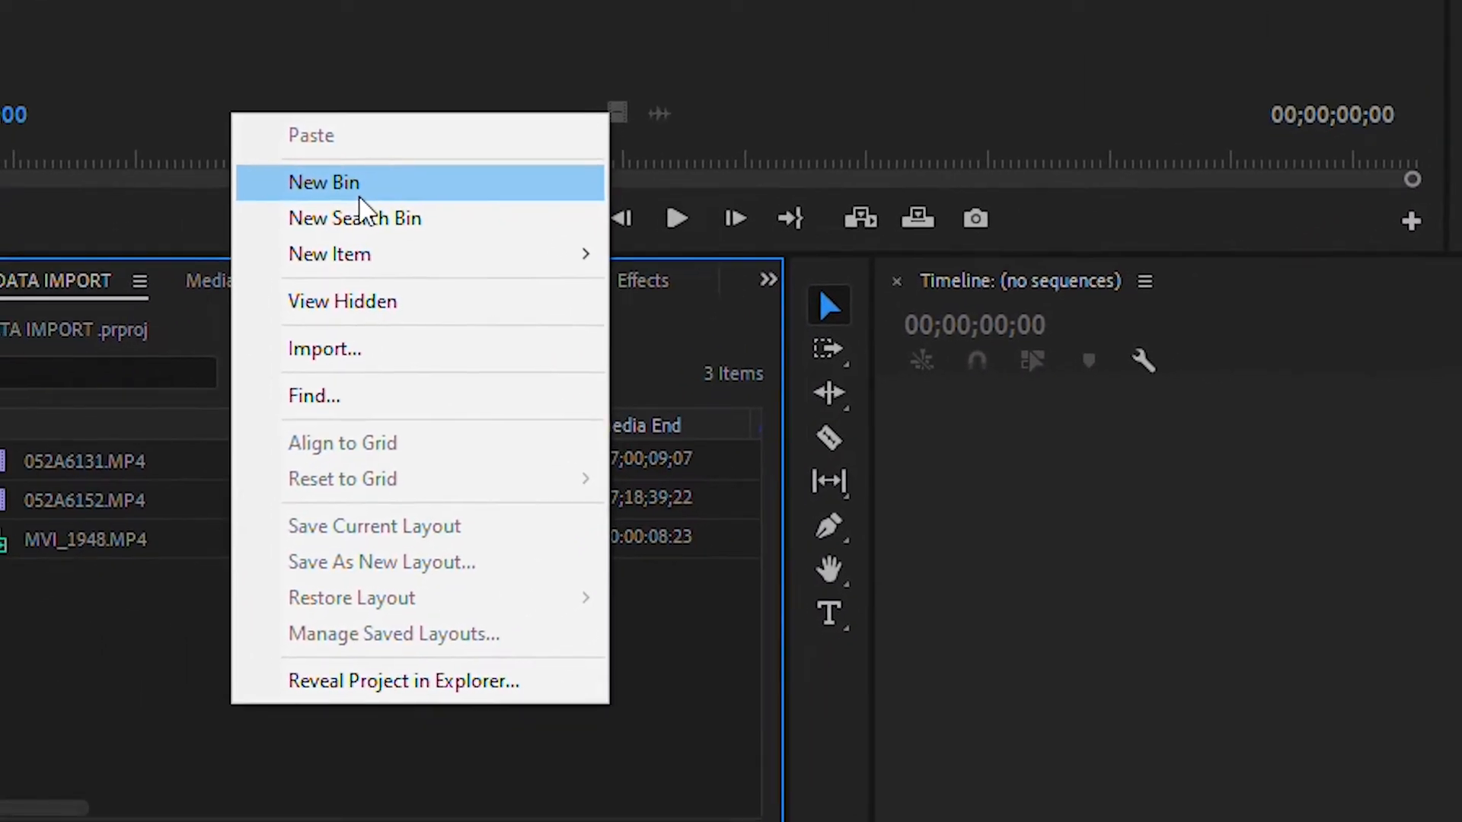
pyautogui.click(416, 148)
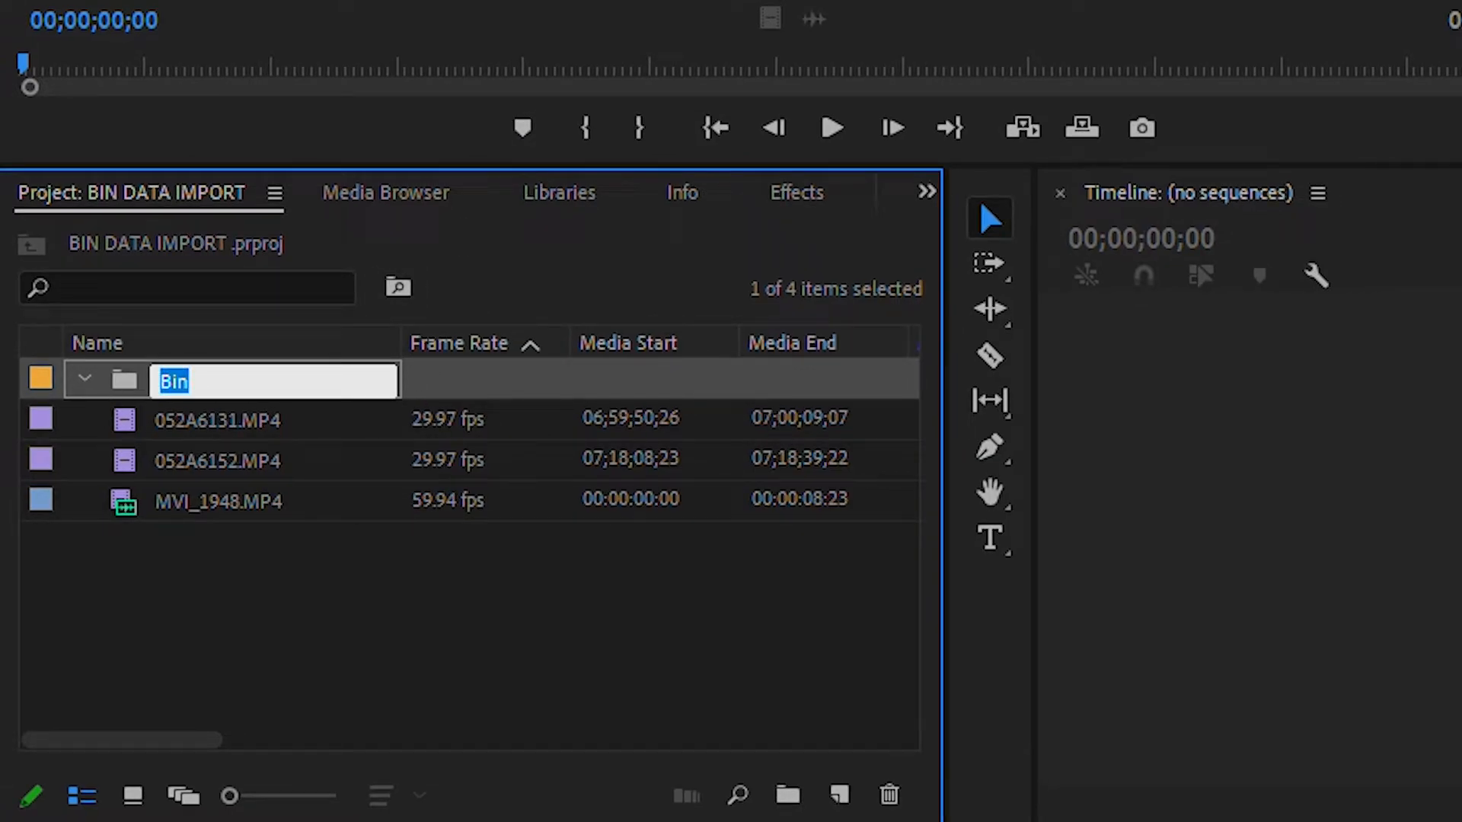
pyautogui.write('f')
pyautogui.write('FOOTAG')
pyautogui.write('E')
pyautogui.click(647, 598)
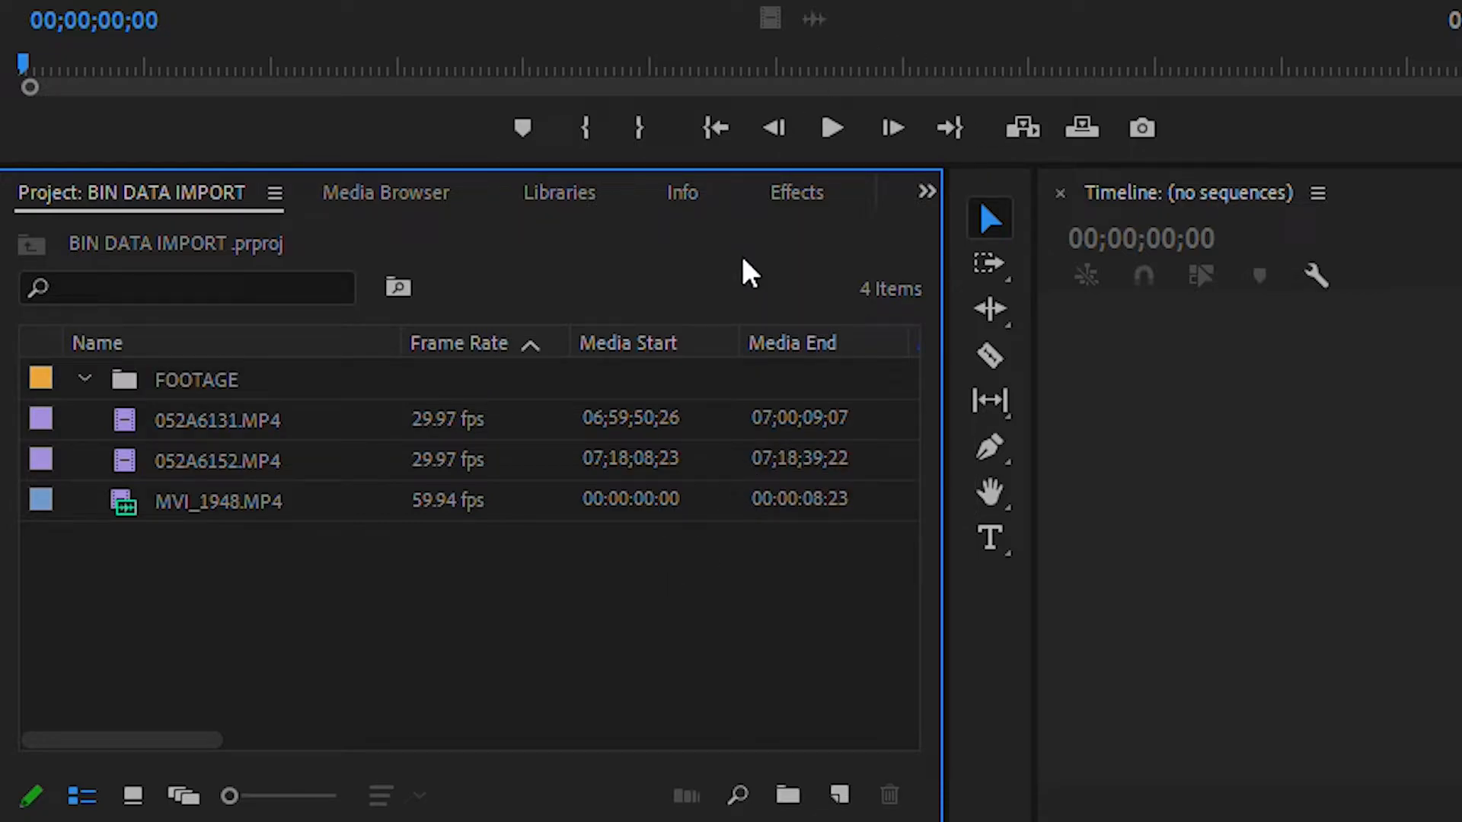
# Move the three video clips into the FOOTAGE bin and display the project items in icon view.
pyautogui.moveTo(481, 661); pyautogui.dragTo(201, 365)
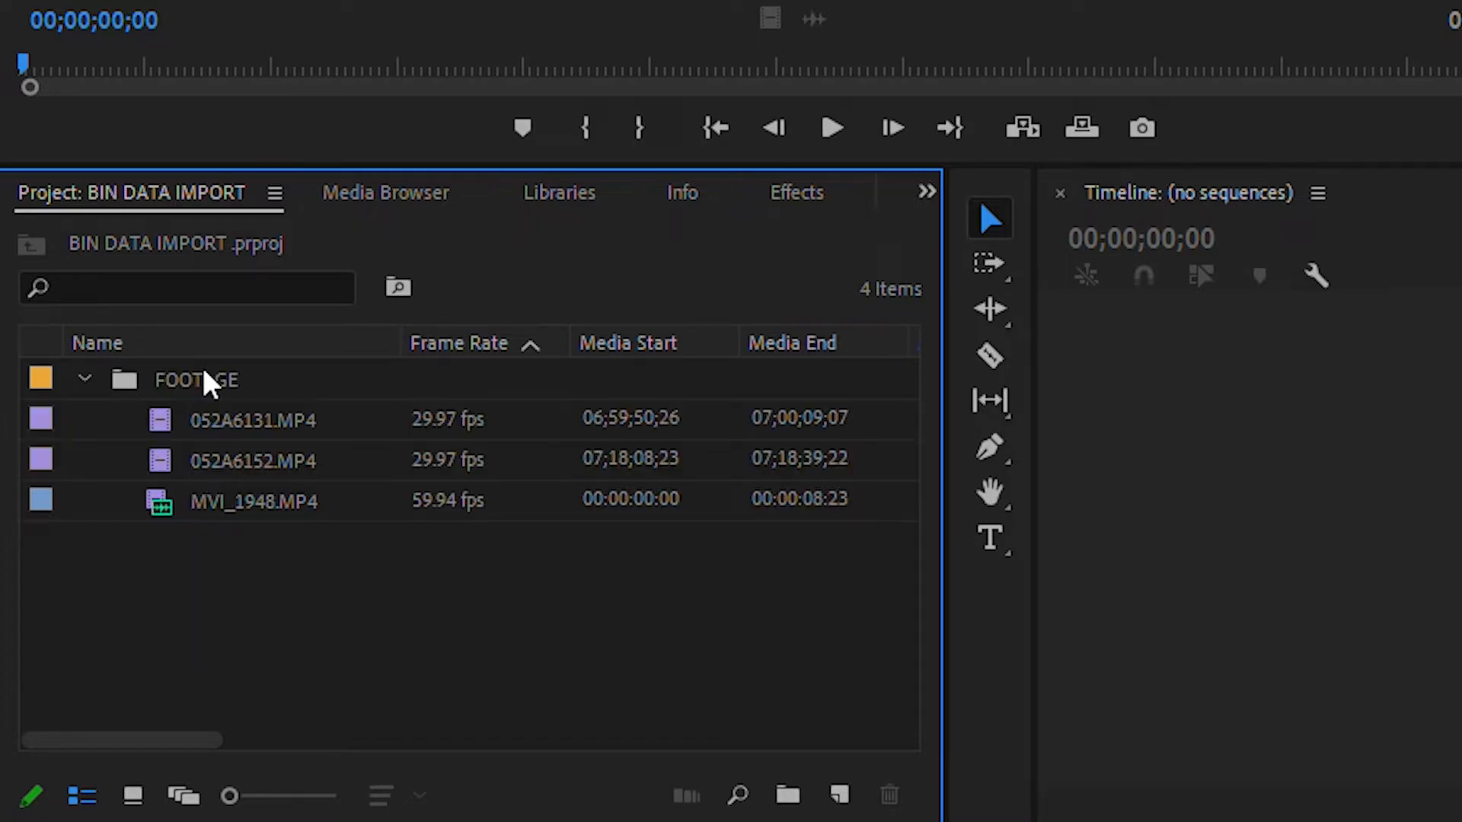
pyautogui.click(85, 378)
pyautogui.click(85, 379)
pyautogui.click(132, 795)
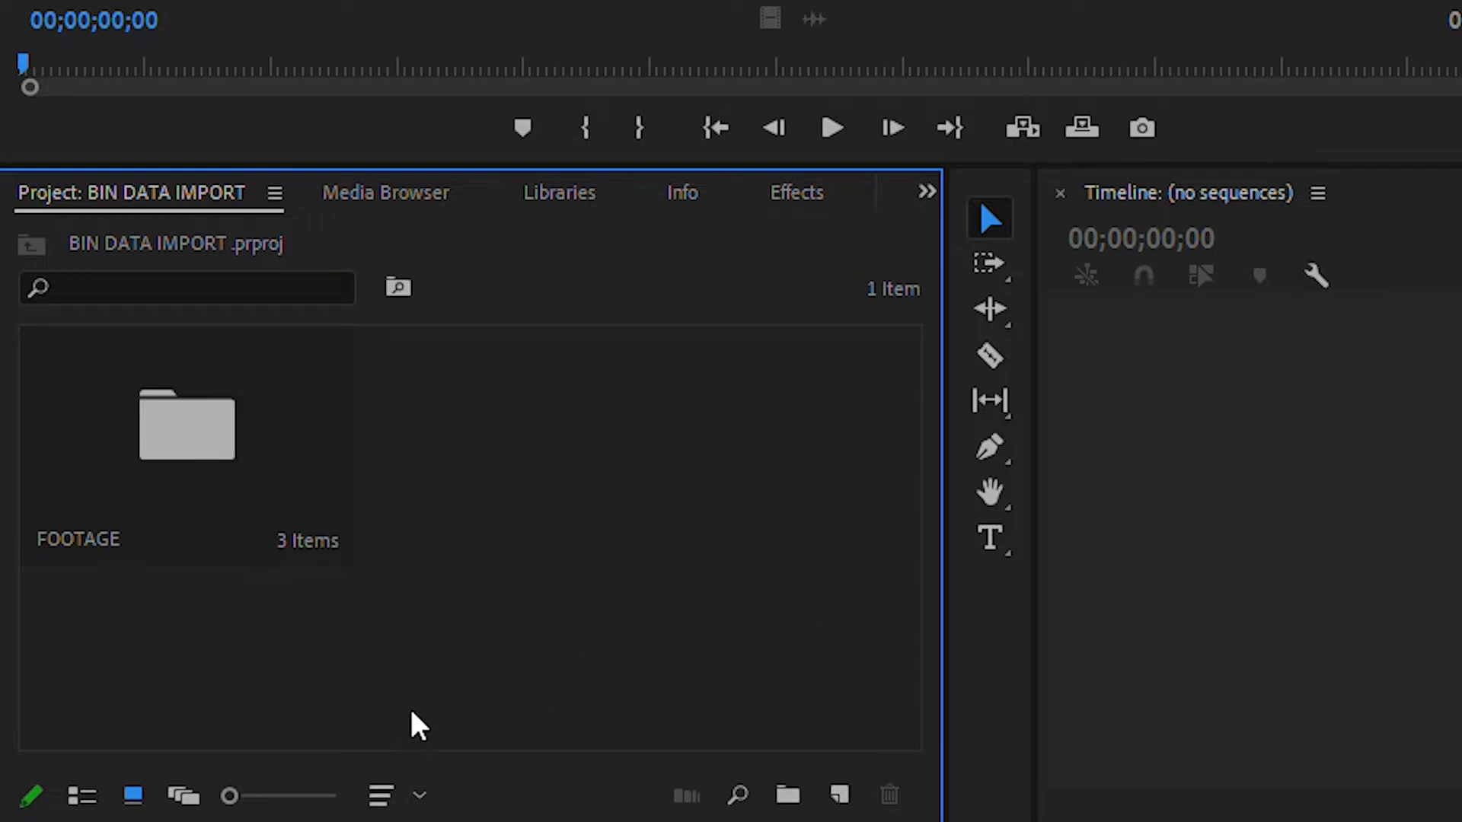
# Cut all three clips out of the FOOTAGE bin and paste them into the project's root level.
pyautogui.doubleClick(215, 499)
pyautogui.moveTo(793, 601); pyautogui.dragTo(6, 463)
pyautogui.press('Delete')
pyautogui.click(33, 250)
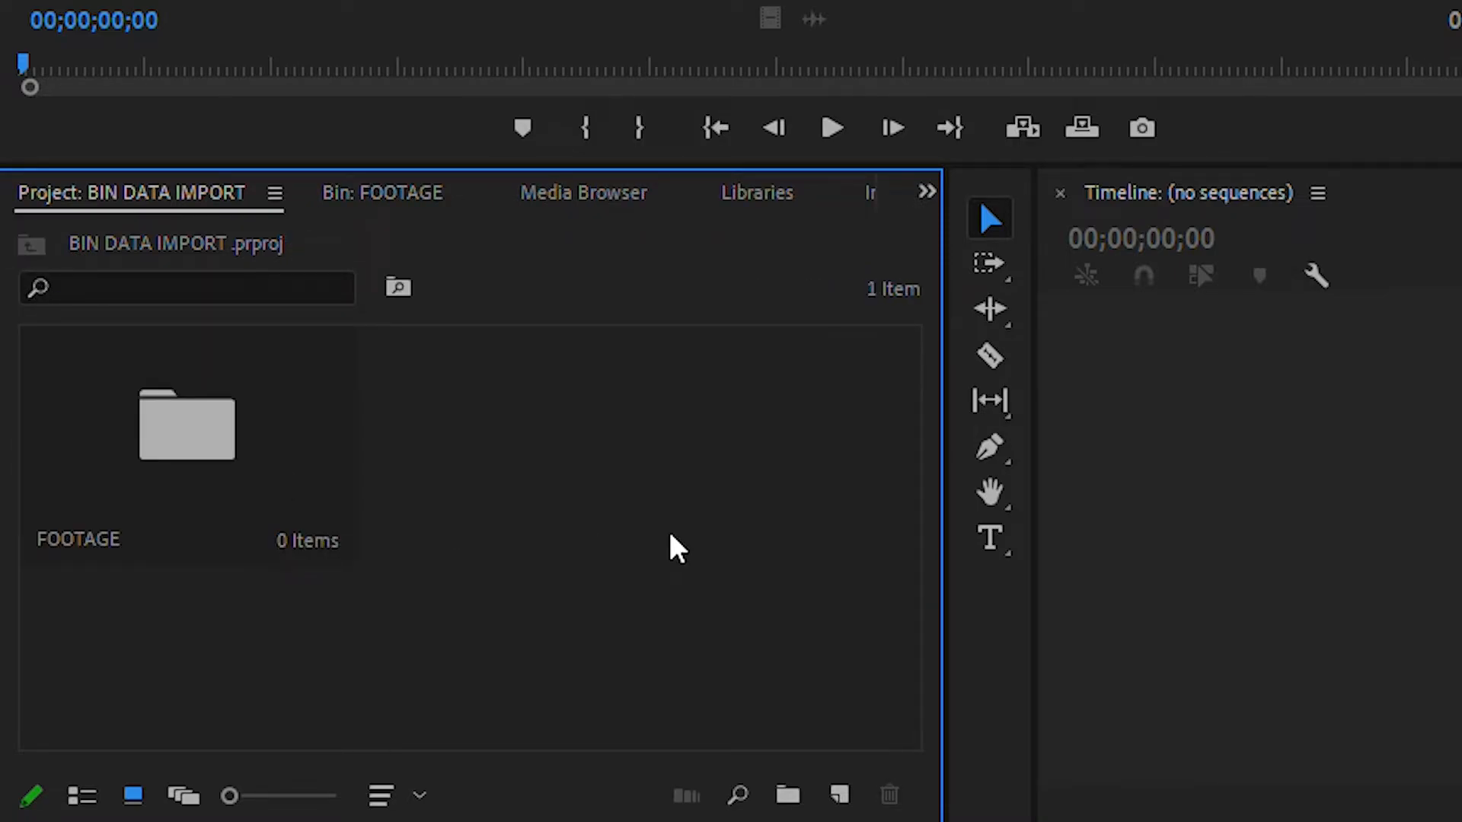
pyautogui.hotkey('ctrl', 'v')
pyautogui.click(660, 661)
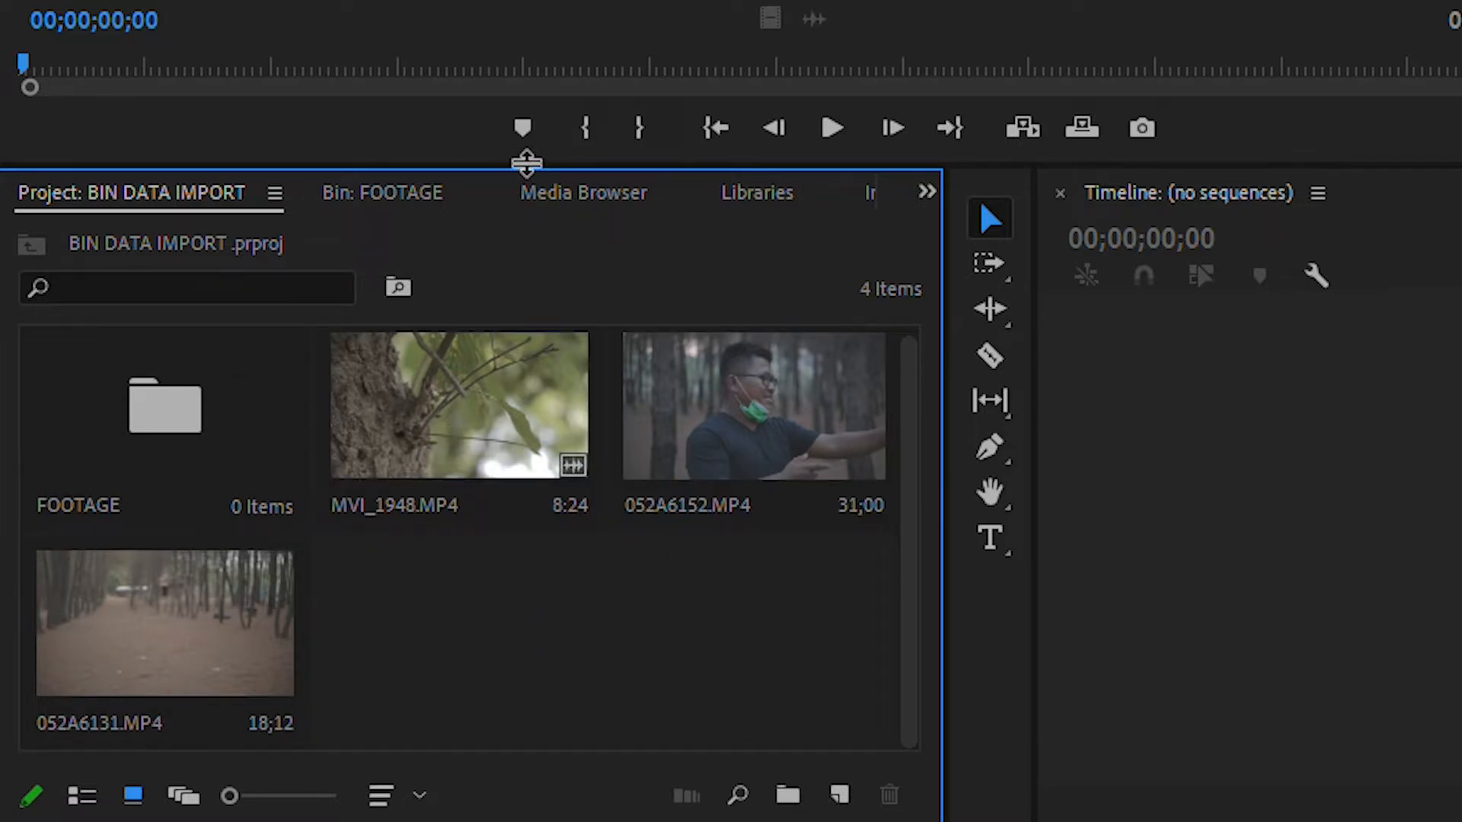
# Enlarge the Project panel upward and move the three root-level clips together into the FOOTAGE bin.
pyautogui.moveTo(527, 162); pyautogui.dragTo(527, 1)
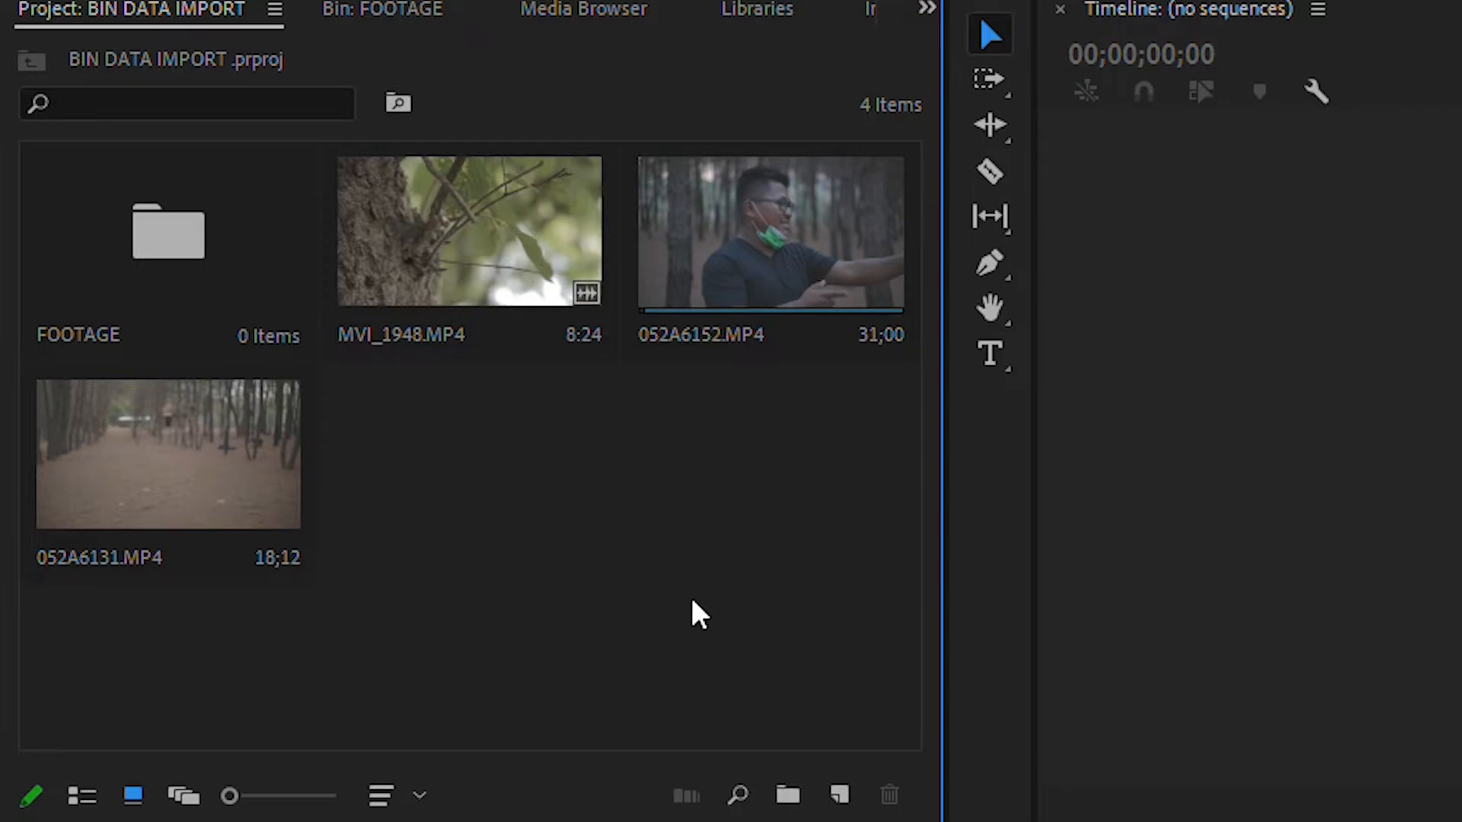
pyautogui.click(196, 491)
pyautogui.keyDown('ctrl'); pyautogui.click(525, 223); pyautogui.keyUp('ctrl')
pyautogui.keyDown('ctrl'); pyautogui.click(782, 254); pyautogui.keyUp('ctrl')
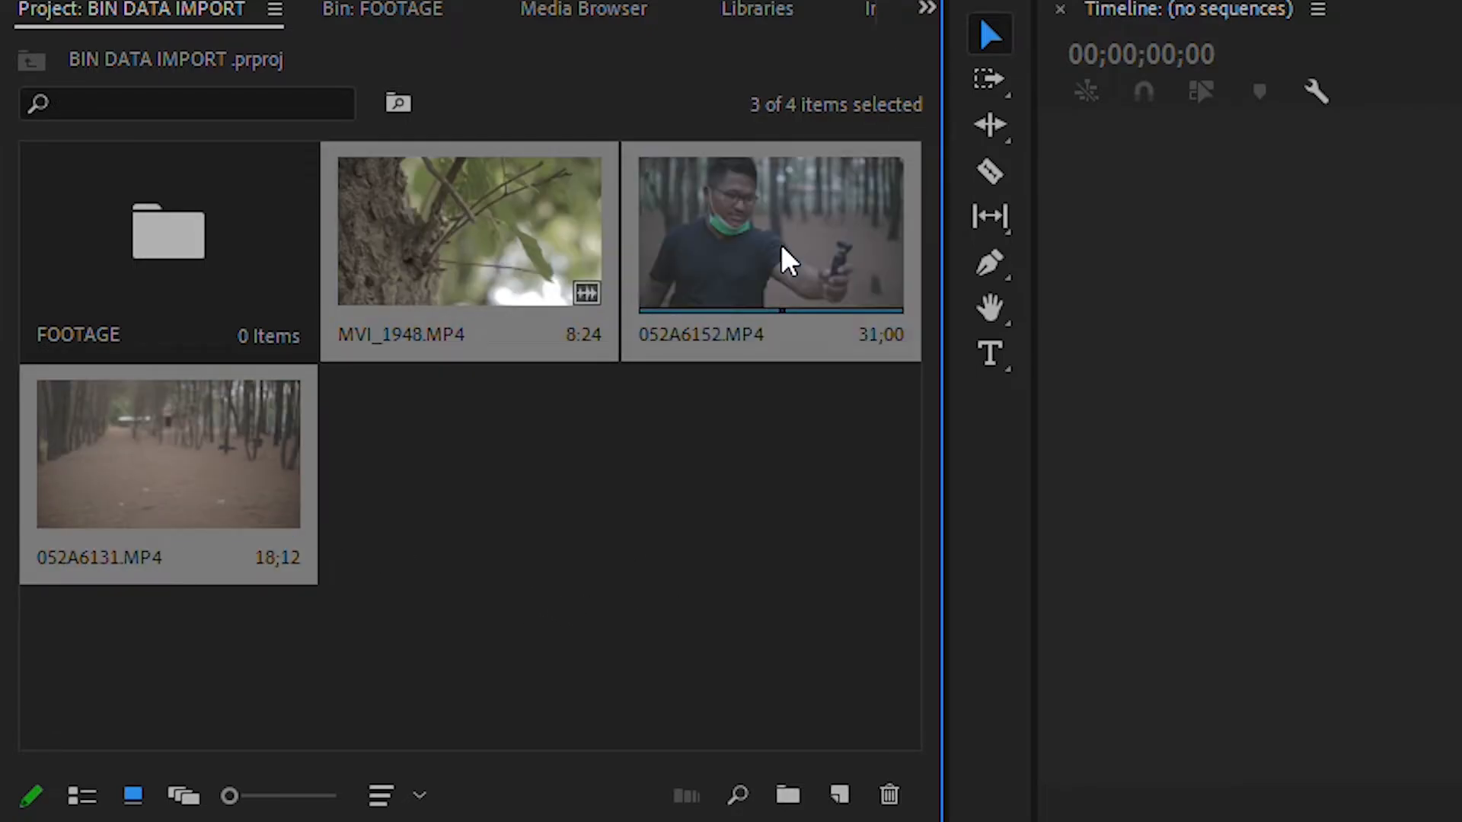
pyautogui.moveTo(418, 247); pyautogui.dragTo(160, 248)
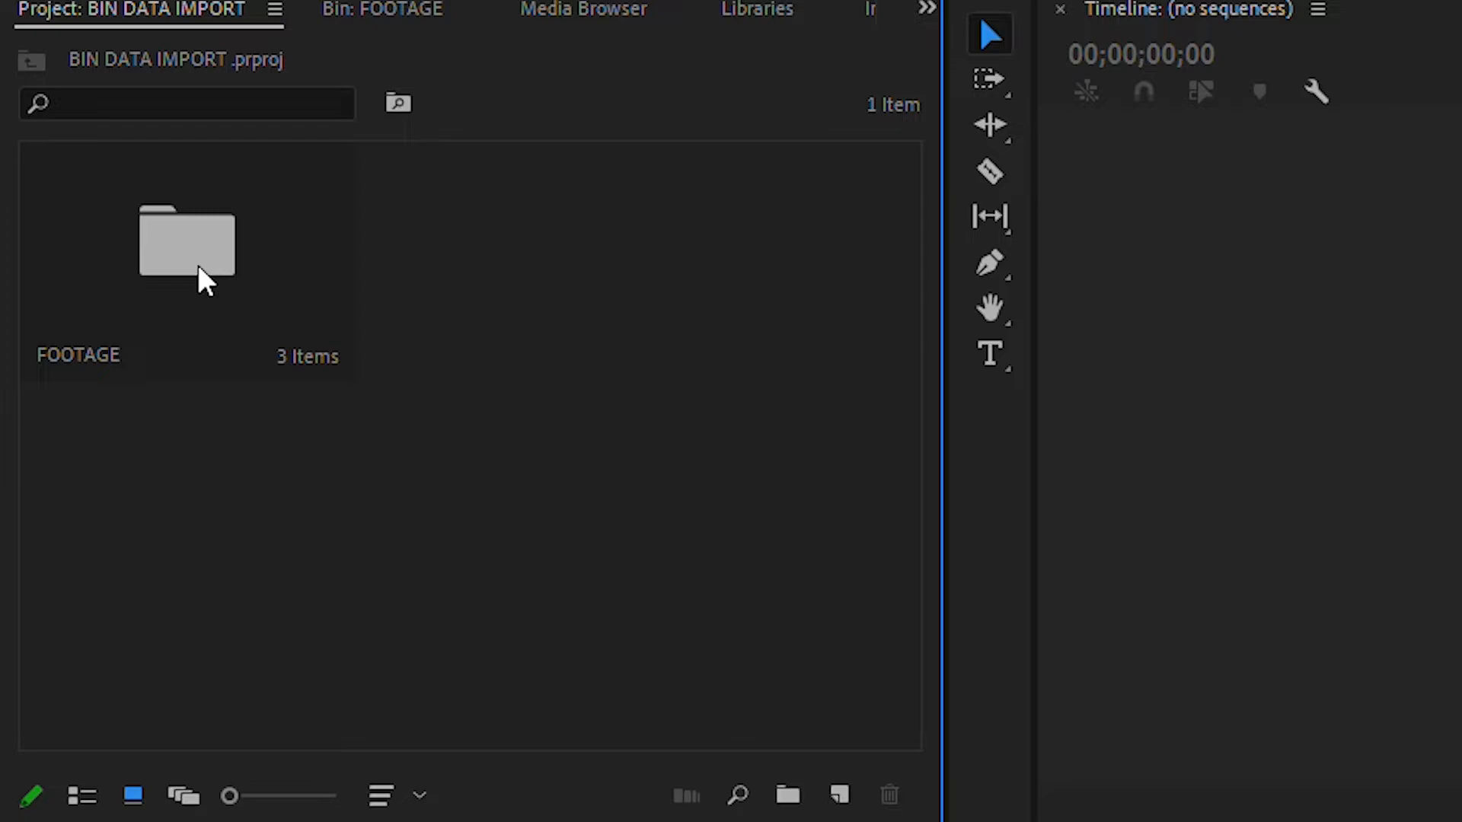
# Create a second bin named AUDIO at the project's root level.
pyautogui.rightClick(564, 491)
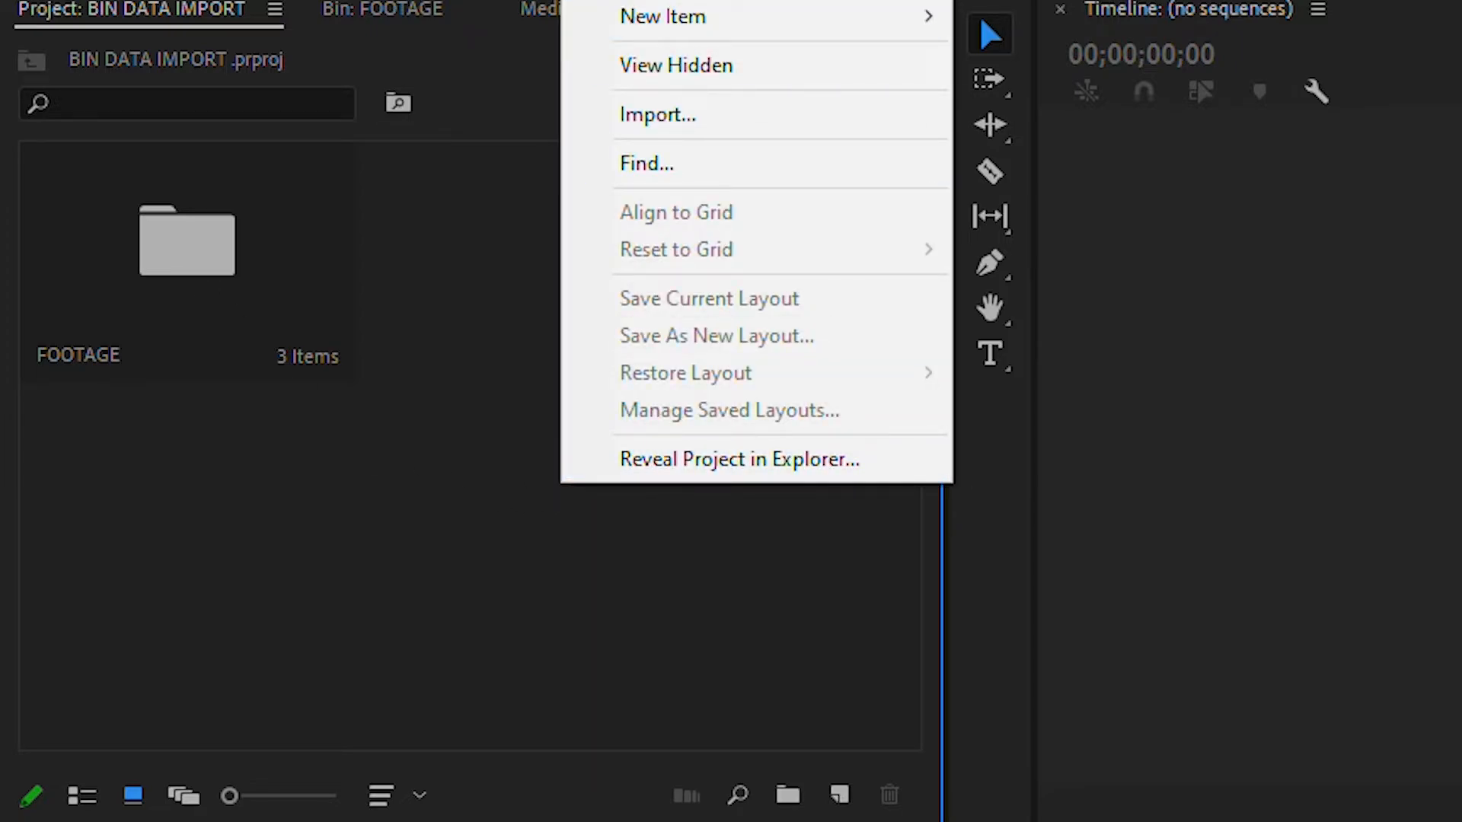
pyautogui.click(663, 1)
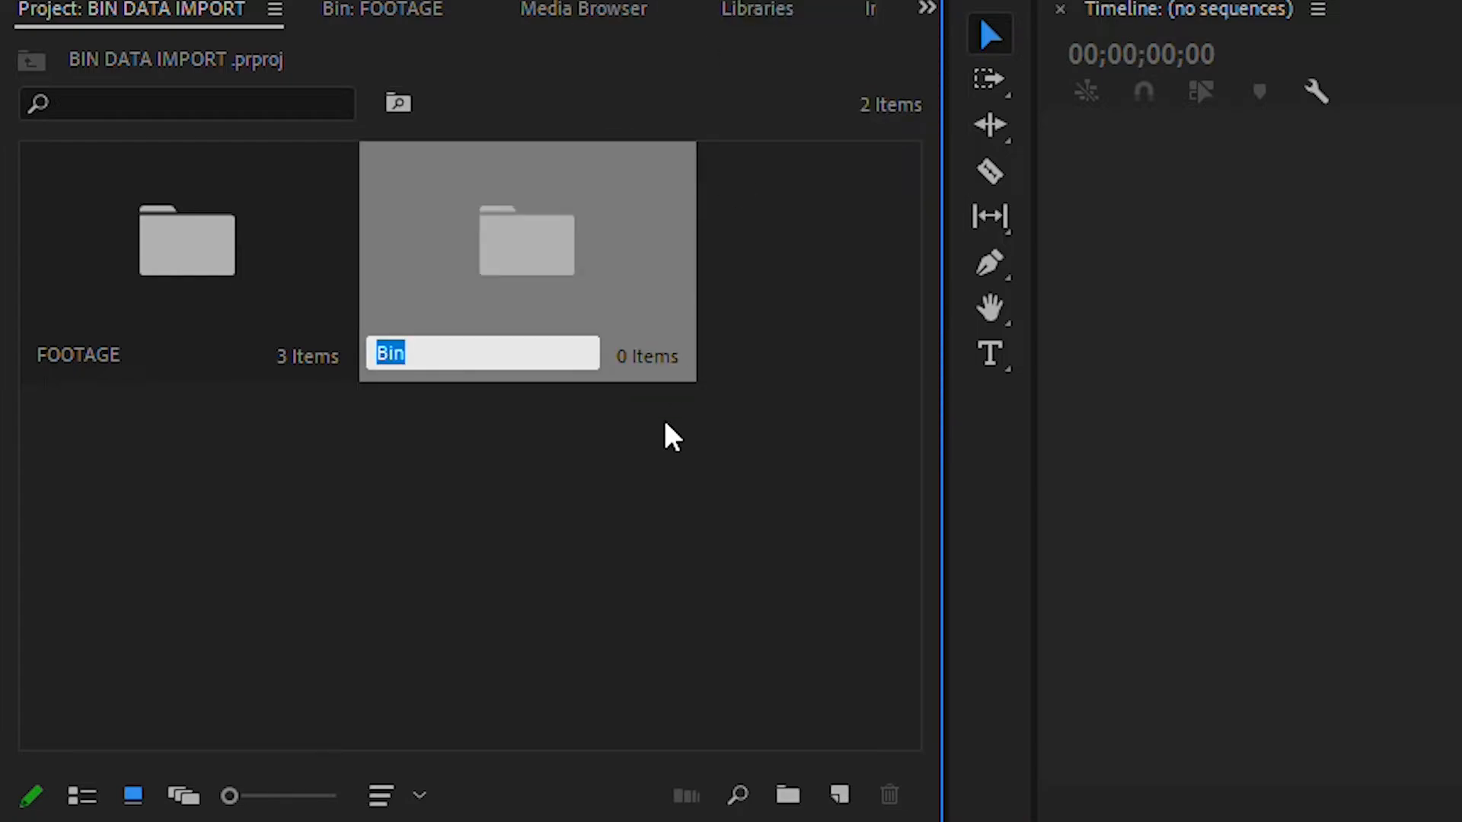
pyautogui.write('AUDIO')
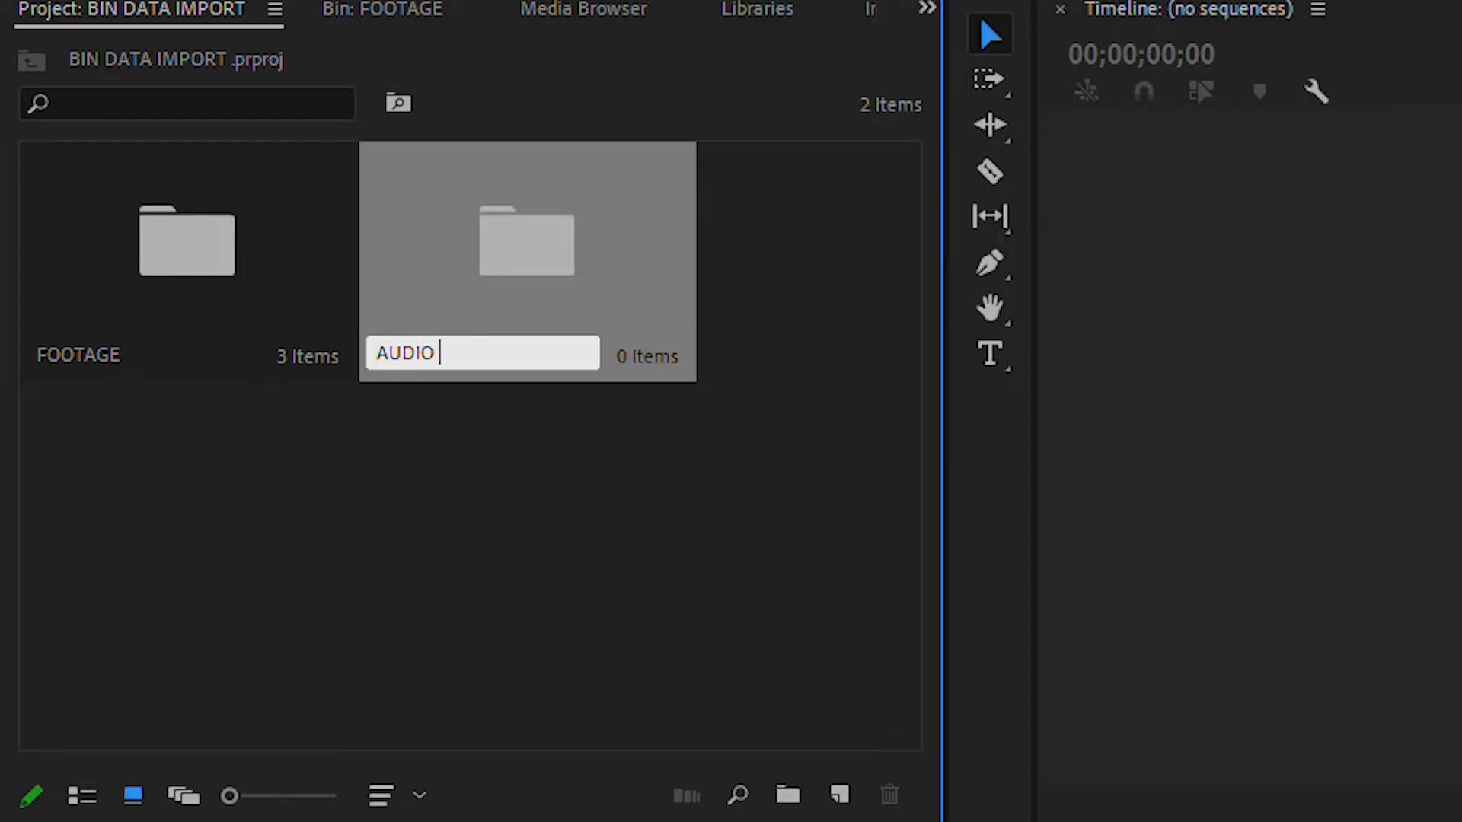
pyautogui.click(536, 652)
# Create a third bin named TEXT beside the AUDIO bin.
pyautogui.rightClick(424, 561)
pyautogui.click(540, 11)
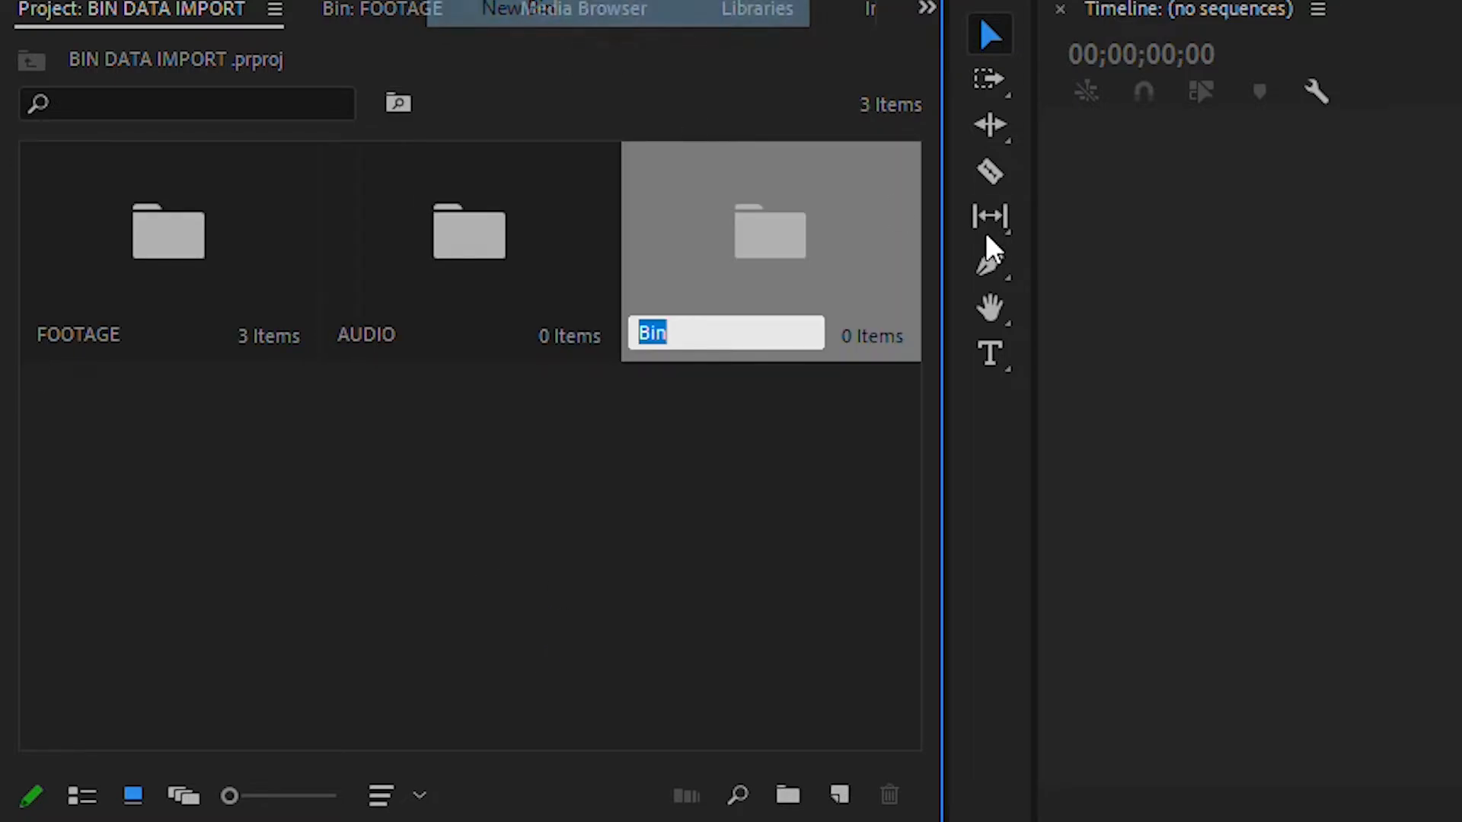
pyautogui.write('tIT')
pyautogui.press('BackSpace')
pyautogui.press('BackSpace')
pyautogui.press('BackSpace')
pyautogui.write('TEXT')
pyautogui.press('Tab')
pyautogui.click(825, 409)
# Create a fourth bin named PHOTO at the project's root level.
pyautogui.rightClick(392, 538)
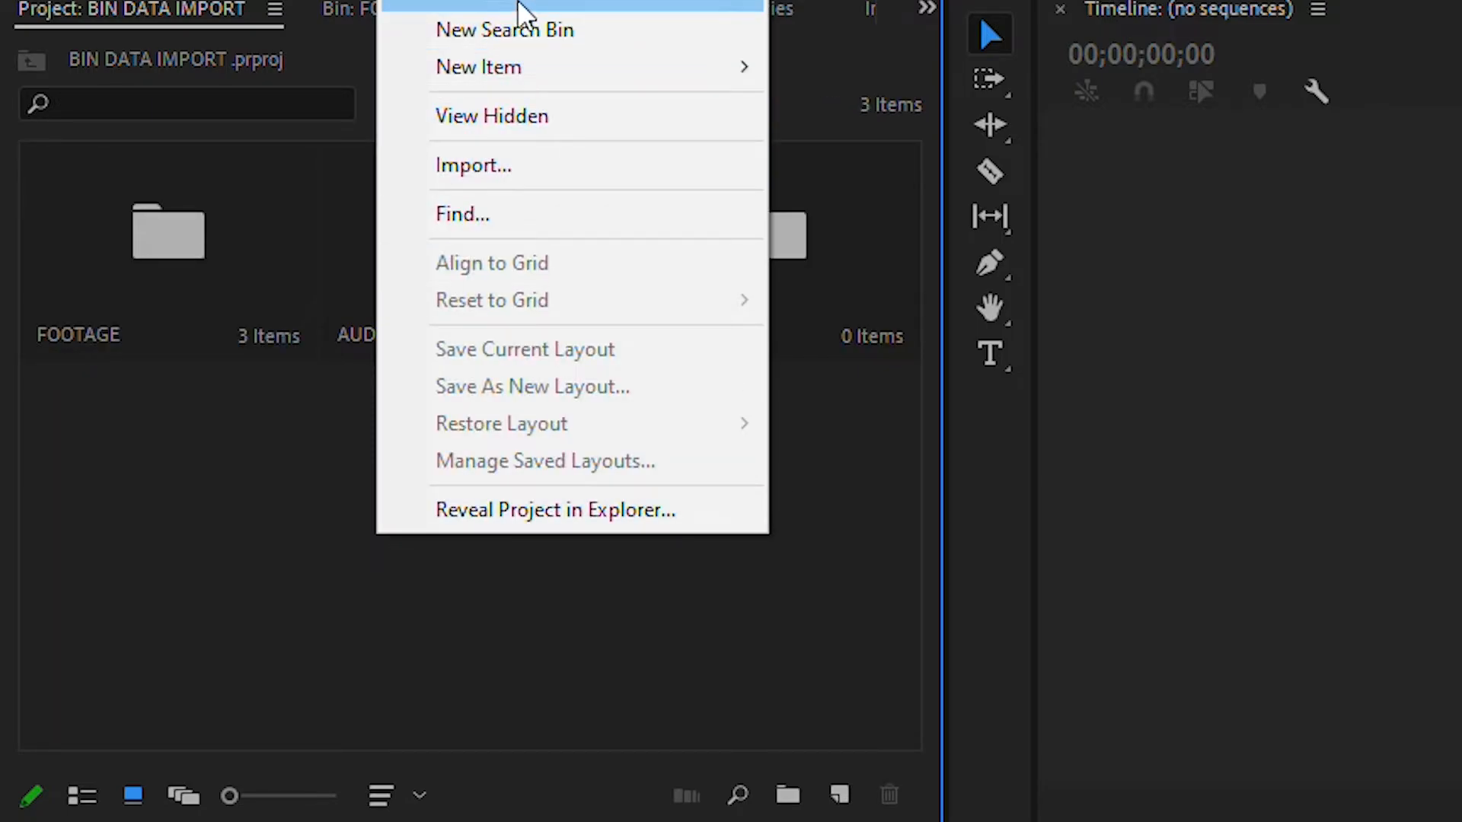
pyautogui.click(522, 5)
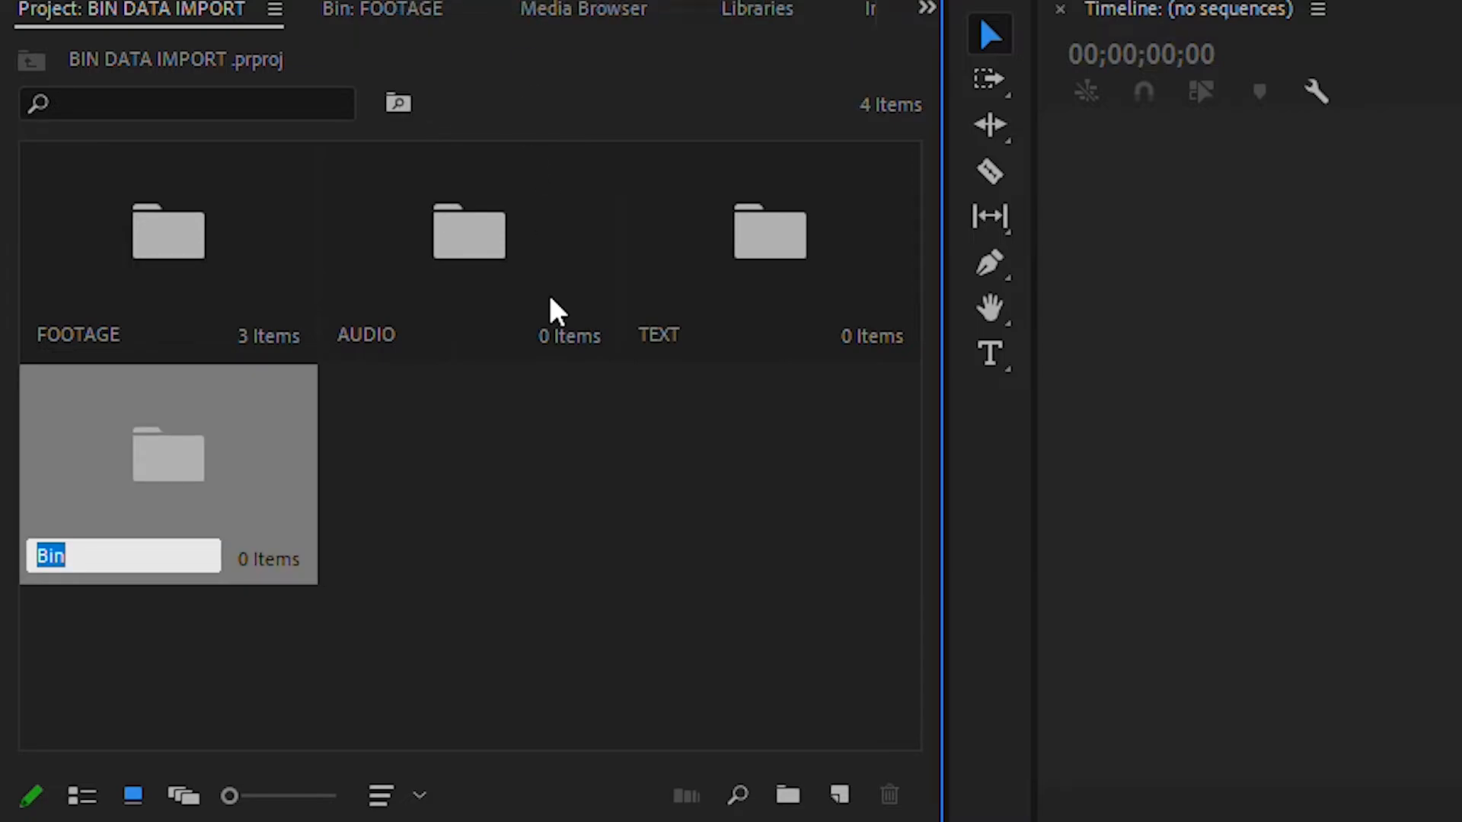
pyautogui.write('PHOTO')
pyautogui.press('Tab')
# Sort the root-level bins alphabetically by name.
pyautogui.click(378, 794)
pyautogui.click(764, 548)
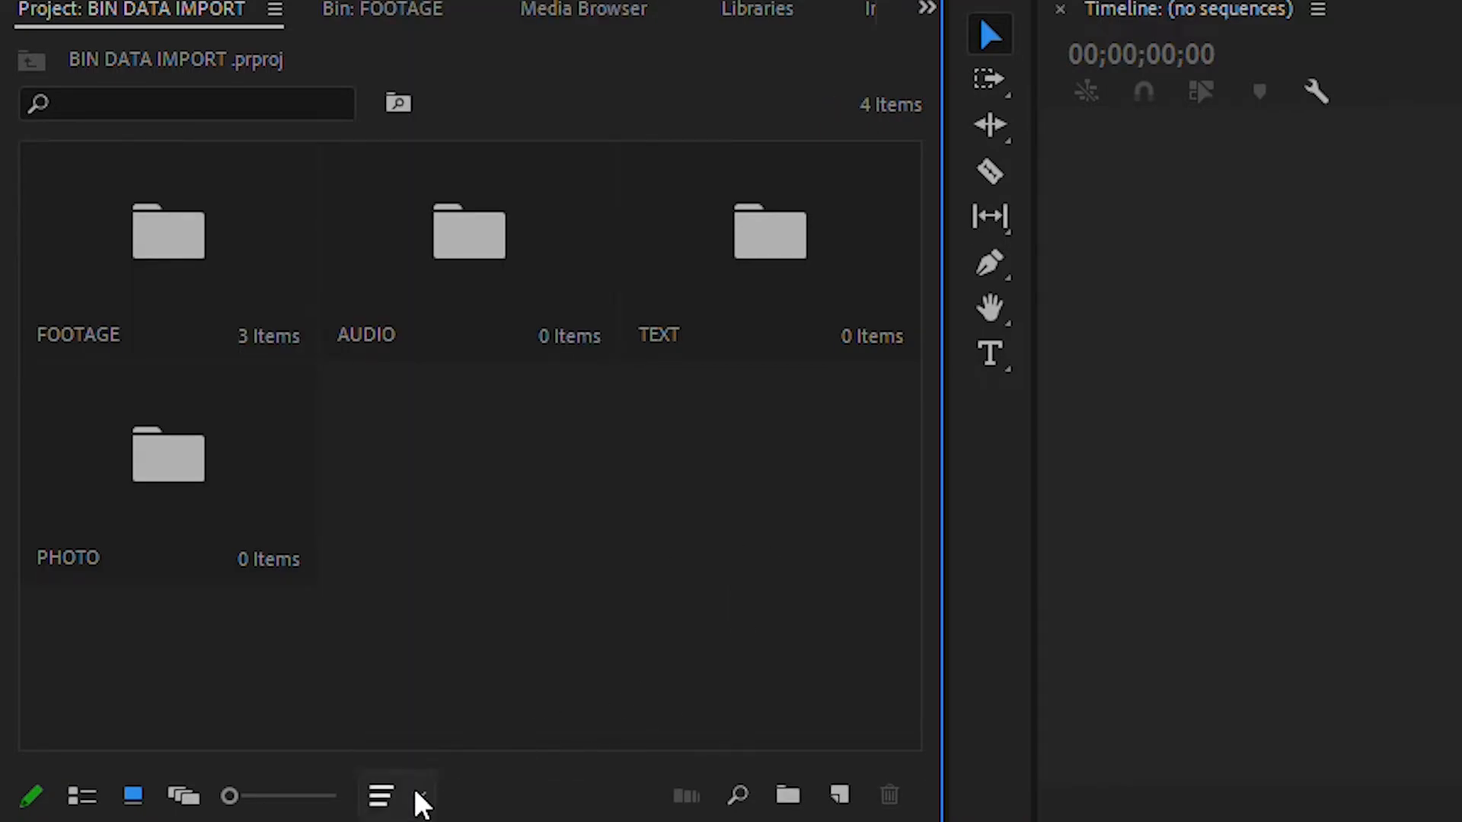
pyautogui.click(417, 796)
pyautogui.click(427, 0)
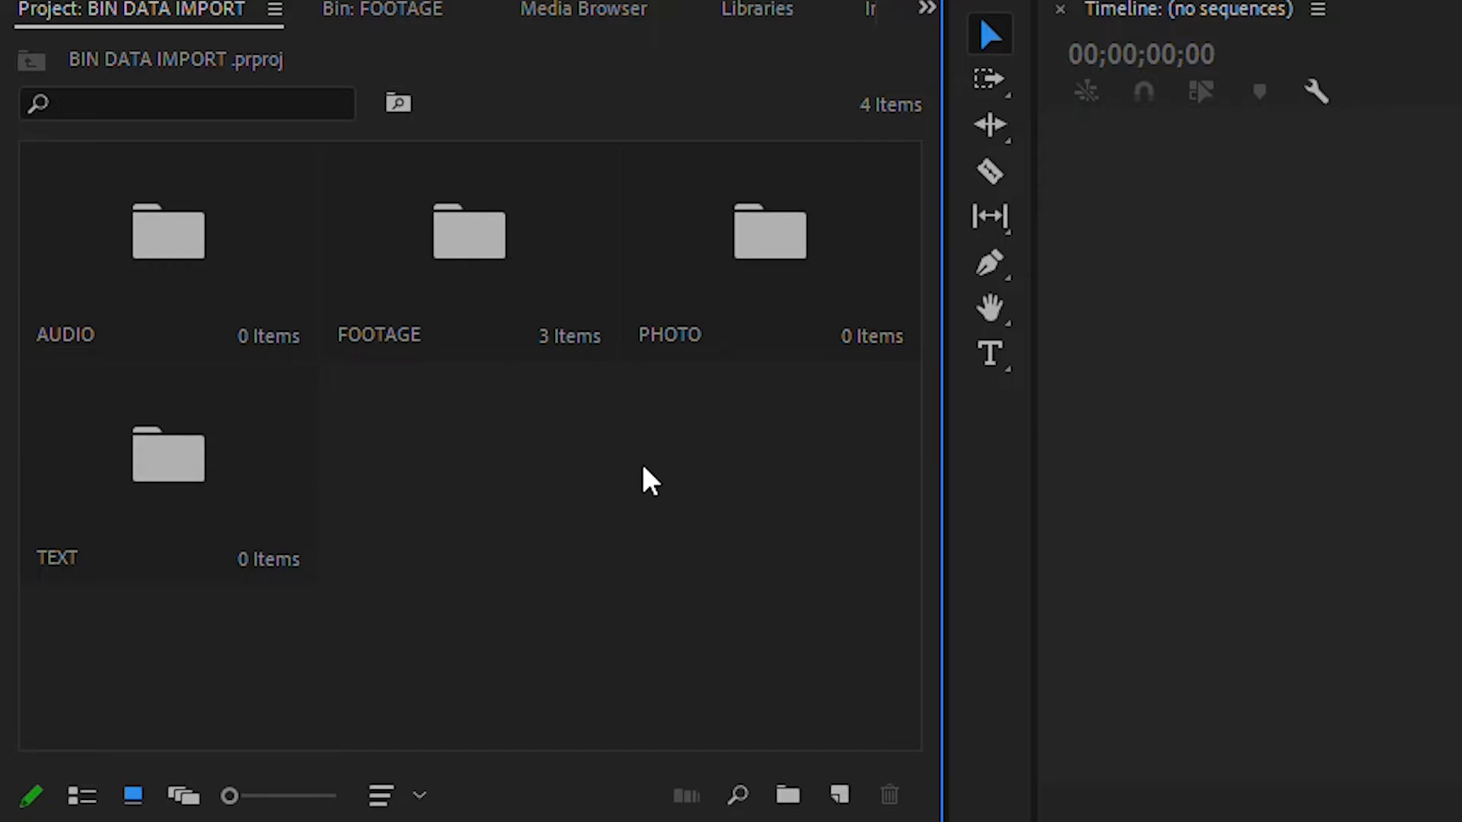
# Open the FOOTAGE bin and create a new sequence from the clip 052A6152.MP4 in the empty timeline.
pyautogui.doubleClick(500, 245)
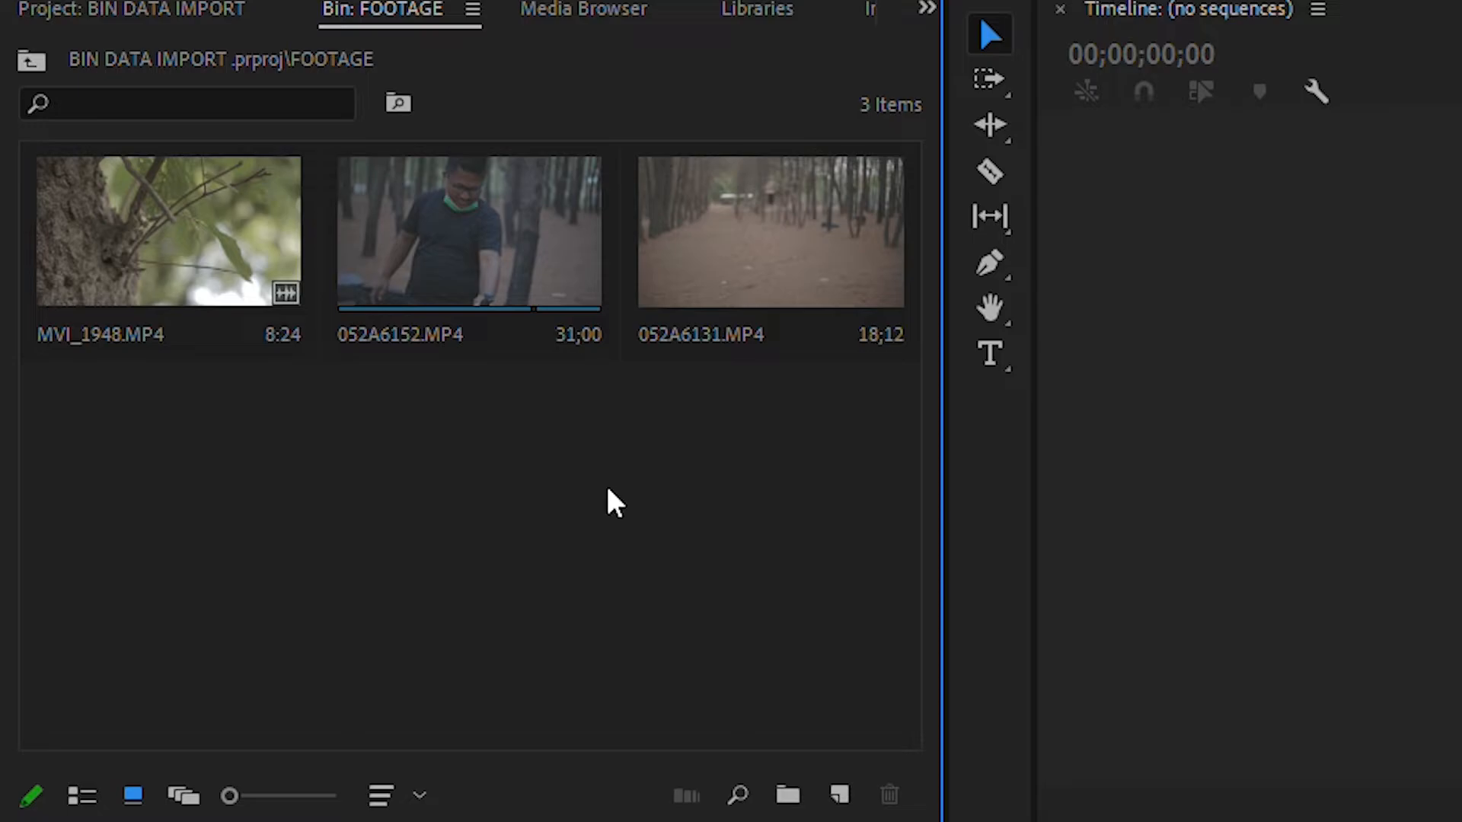
pyautogui.click(422, 259)
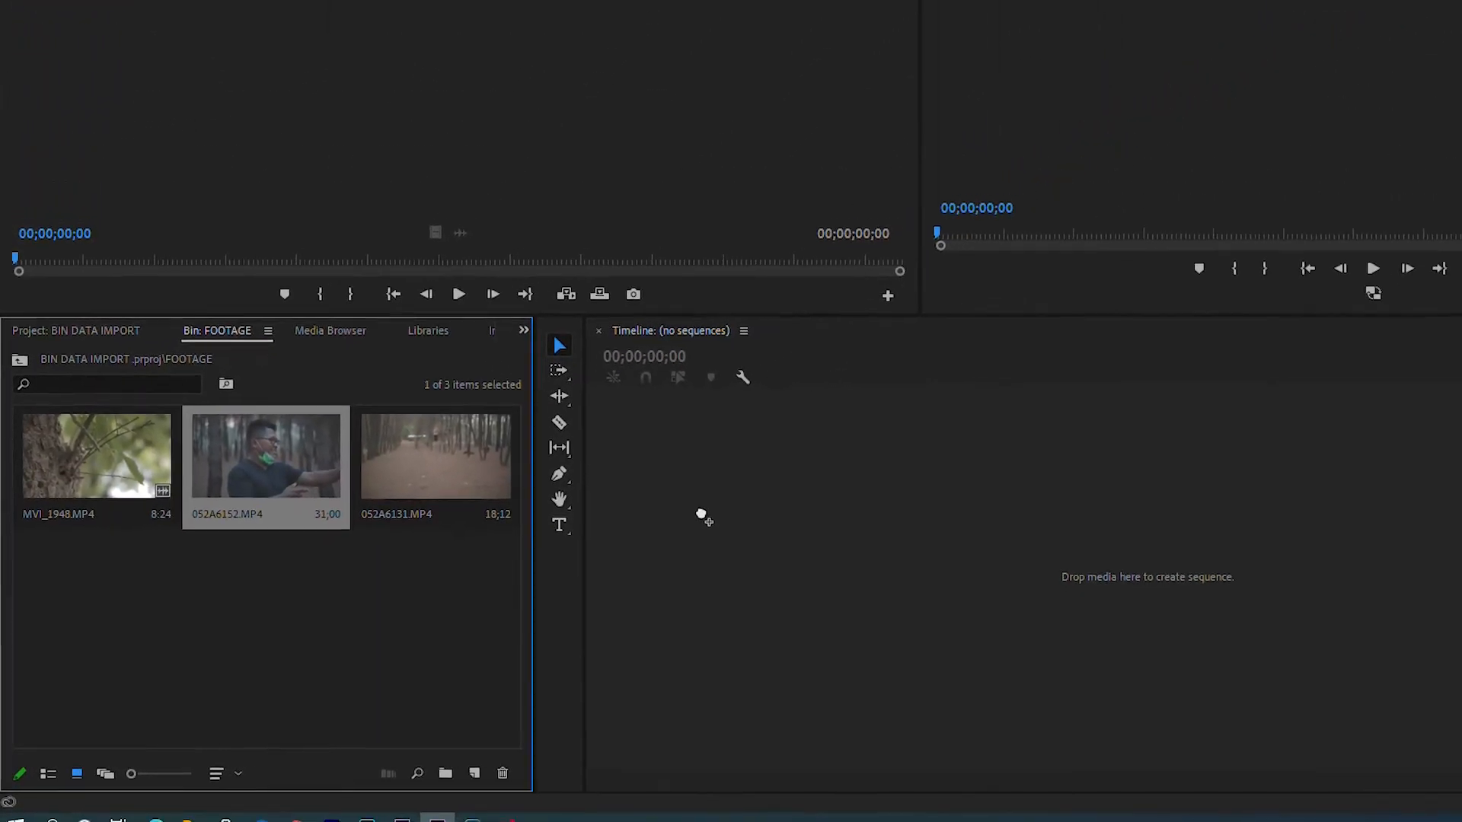
pyautogui.moveTo(702, 518); pyautogui.dragTo(706, 516)
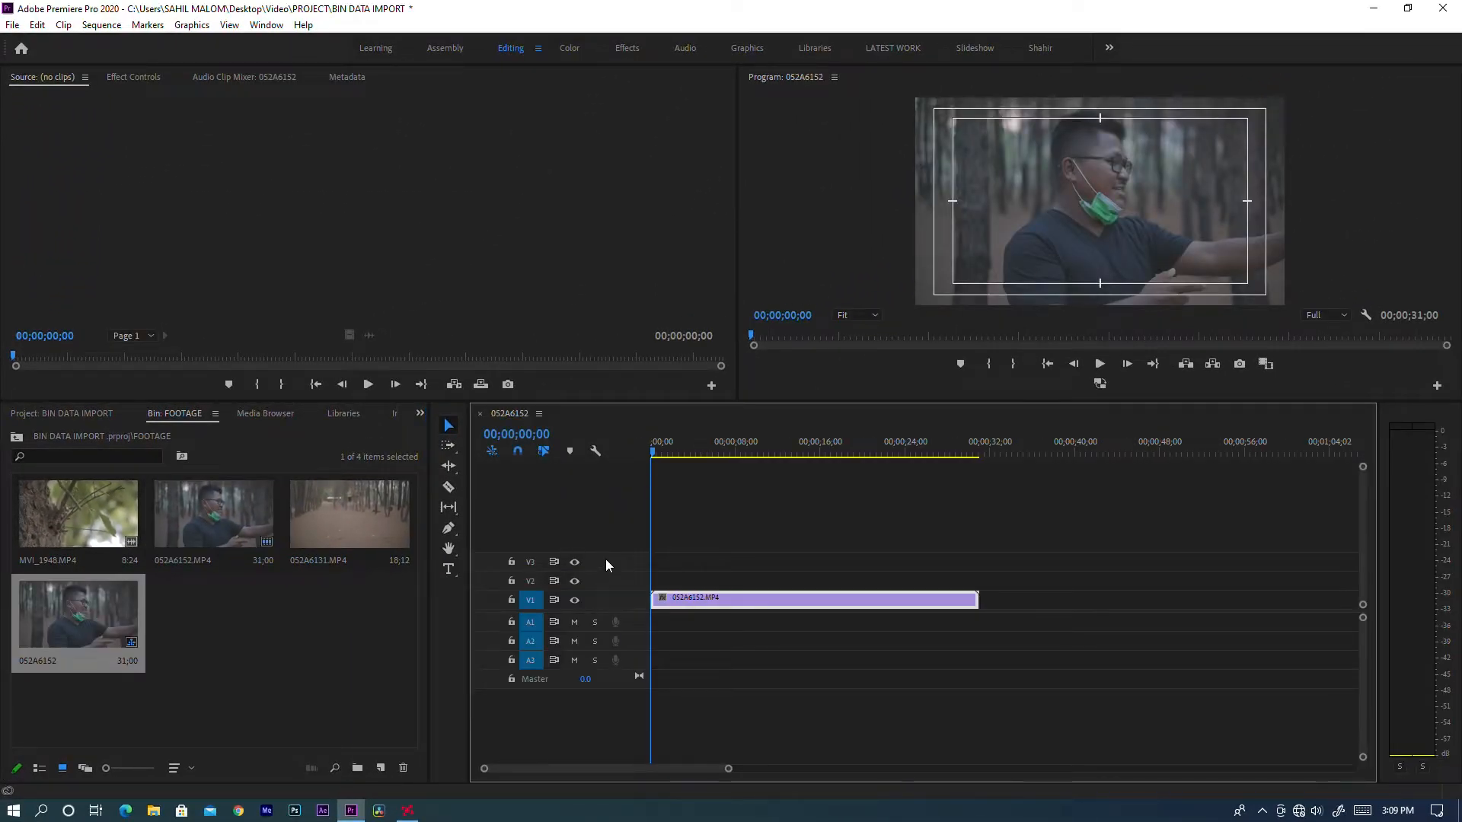
# Scrub the sequence to about 00;00;07;16 and enlarge the Program monitor in width and height.
pyautogui.moveTo(674, 442); pyautogui.dragTo(834, 422)
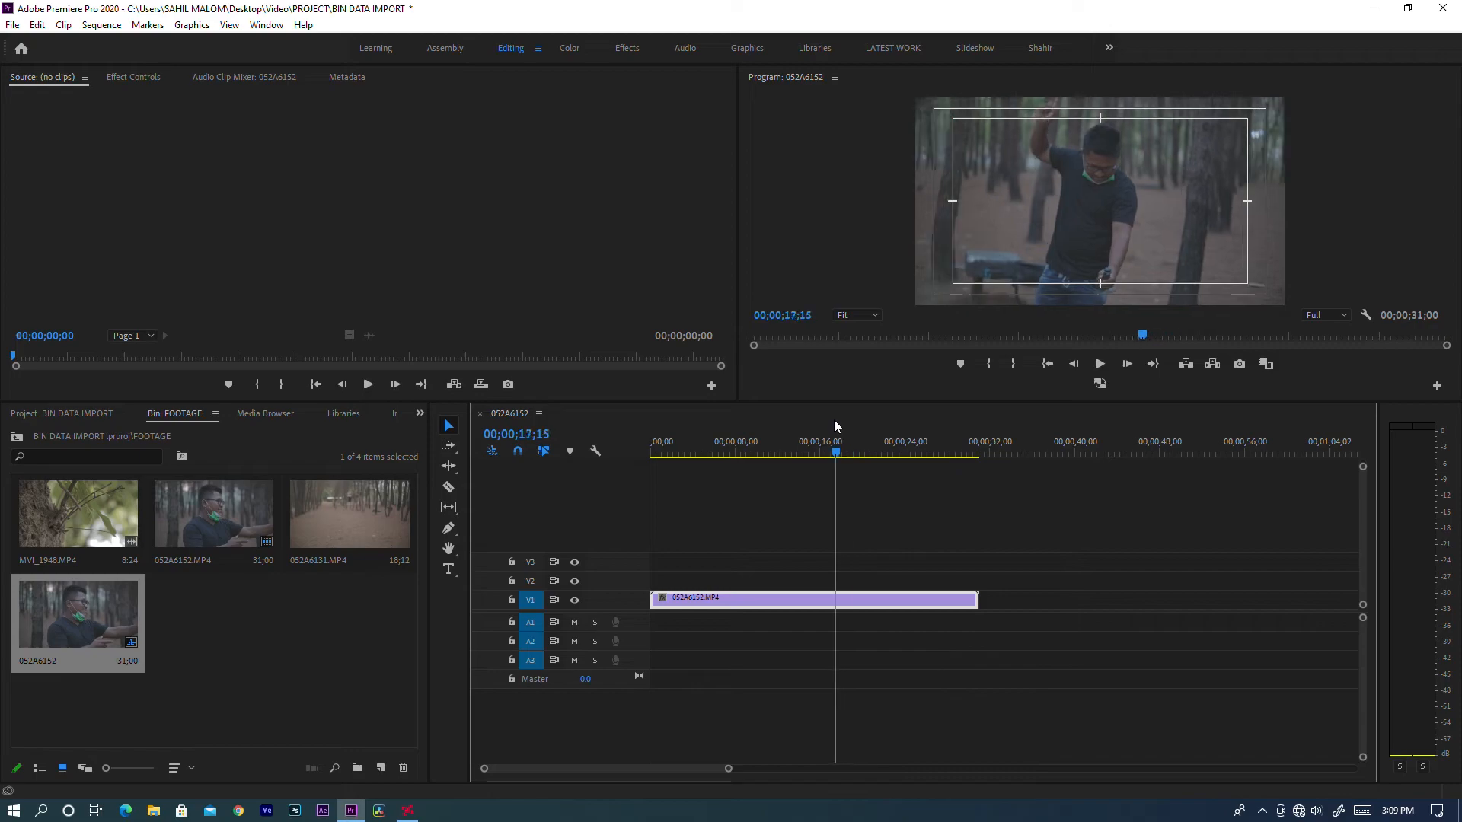
pyautogui.click(745, 393)
pyautogui.moveTo(737, 390); pyautogui.dragTo(505, 478)
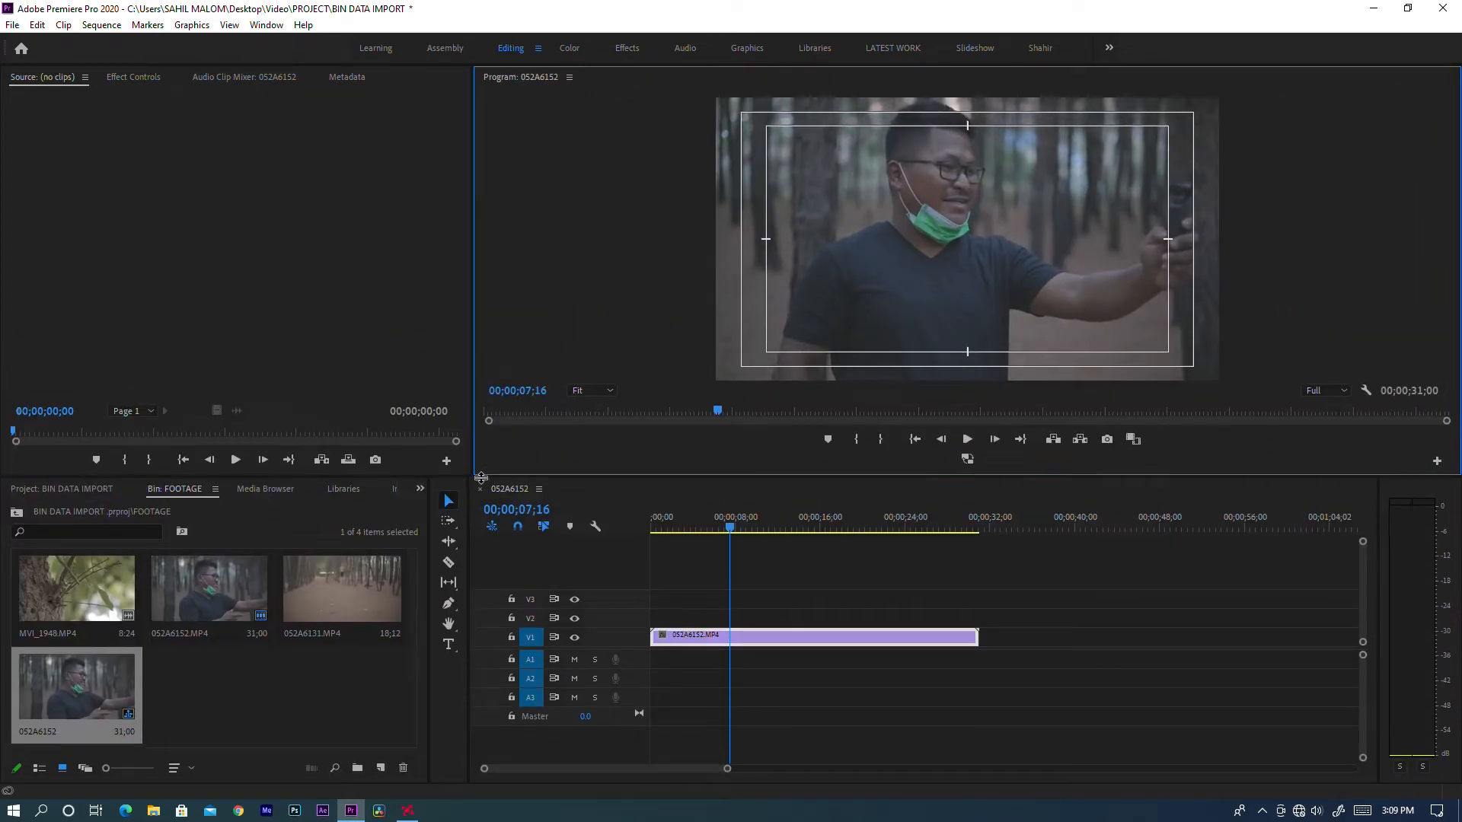
# Add MVI_1948.MP4 from the FOOTAGE bin to track V1, a short gap after the 052A6152.MP4 clip.
pyautogui.click(324, 685)
pyautogui.moveTo(58, 596); pyautogui.dragTo(999, 638)
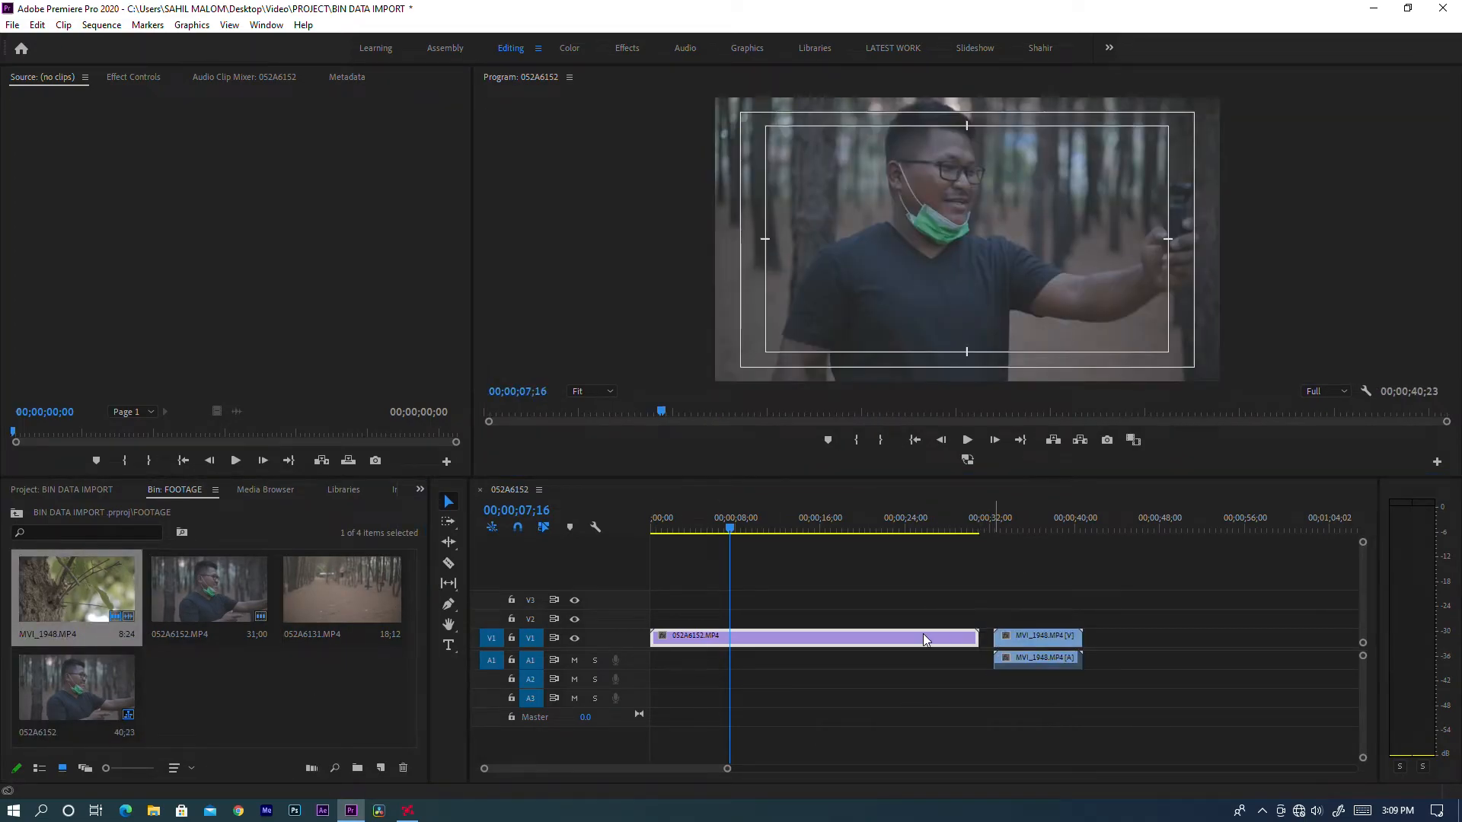
# Delete the 052A6152.MP4 clip from the sequence and ripple delete the gap it leaves before MVI_1948.MP4.
pyautogui.press('Delete')
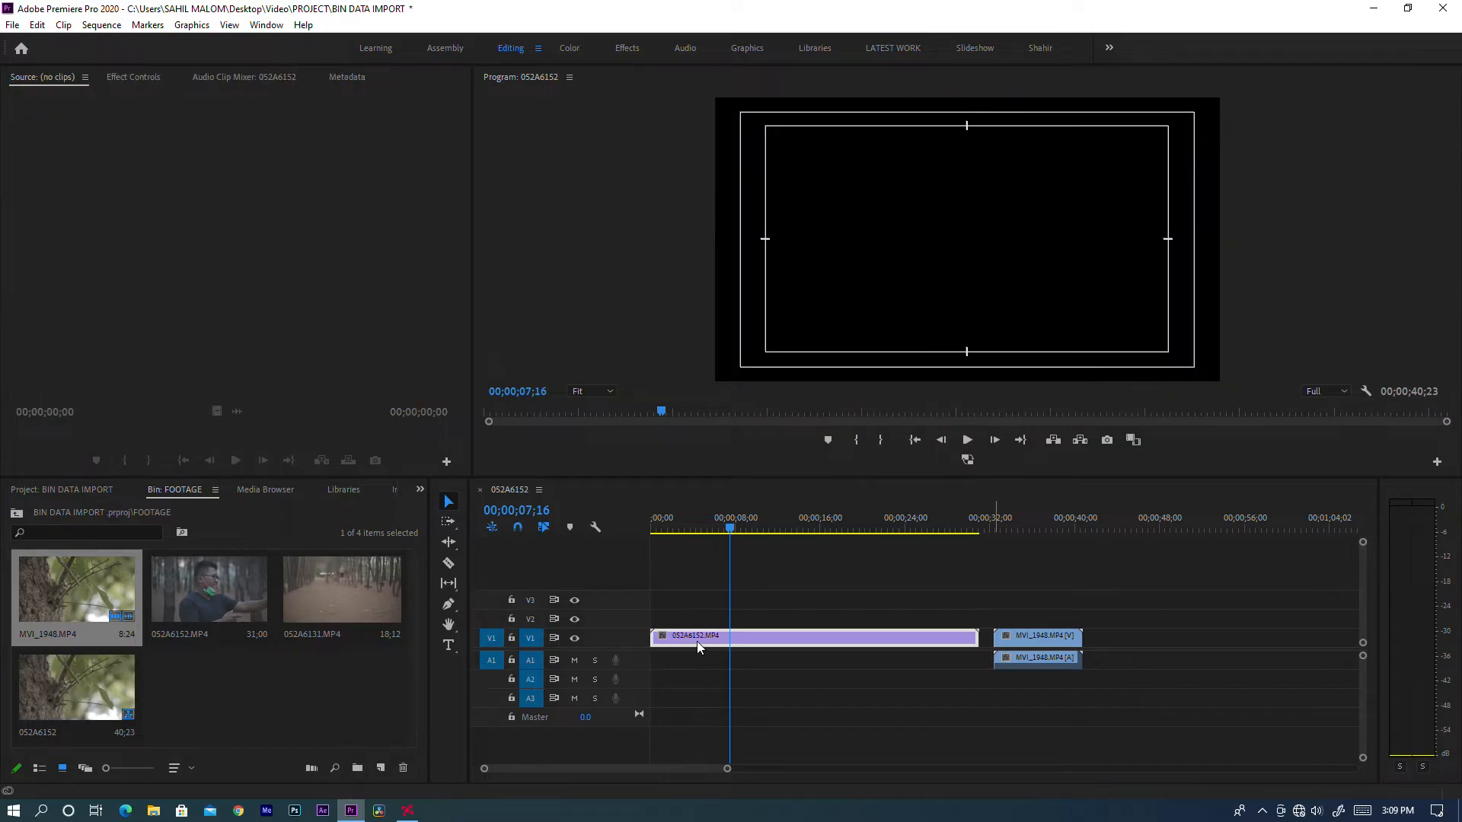
pyautogui.rightClick(694, 647)
pyautogui.click(733, 653)
# Play the MVI_1948.MP4 clip with the Program monitor maximized, restore the panel layout and scrub back near the start.
pyautogui.press('space')
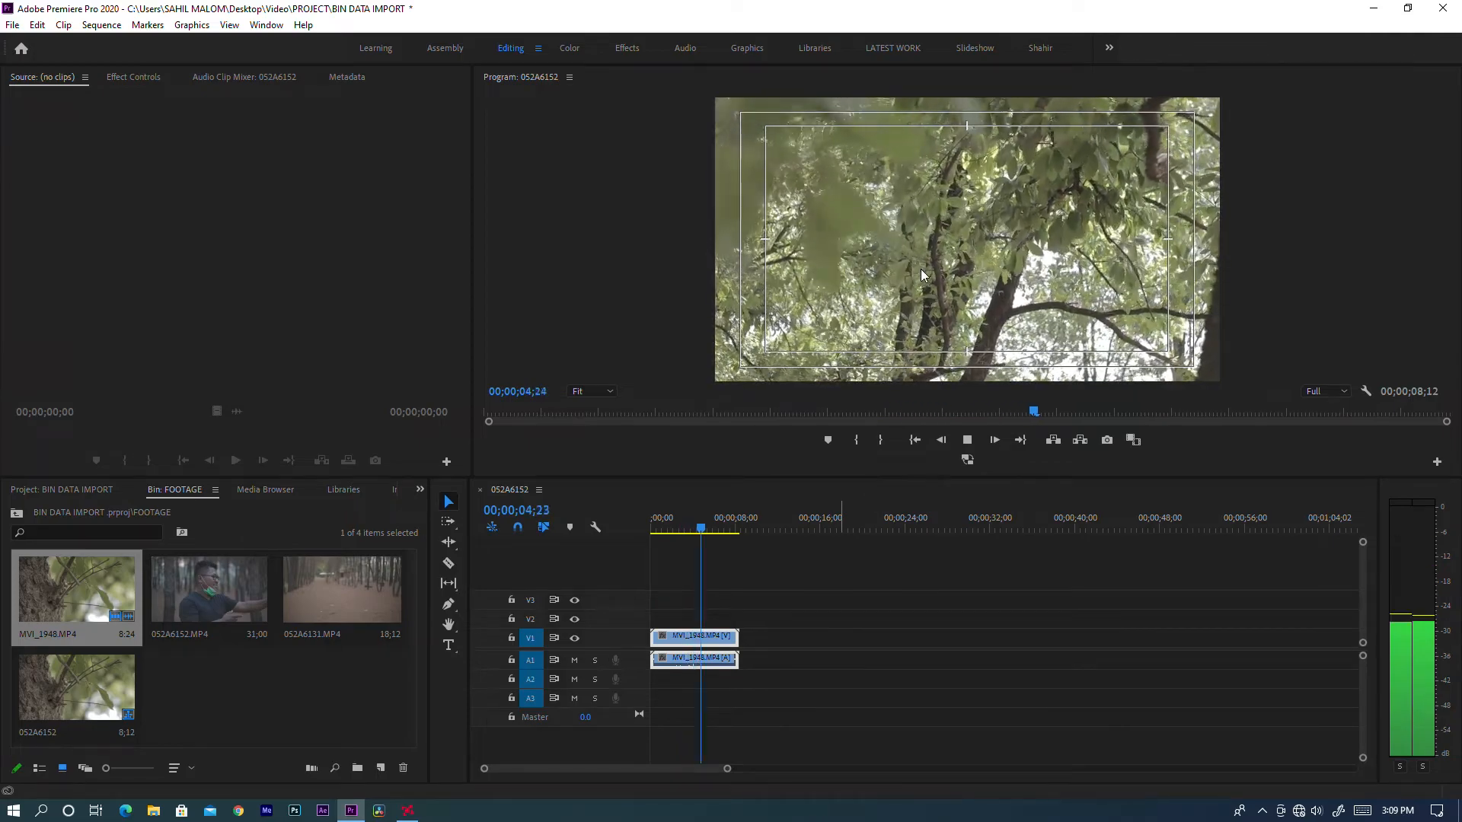
pyautogui.press('`')
pyautogui.press('space')
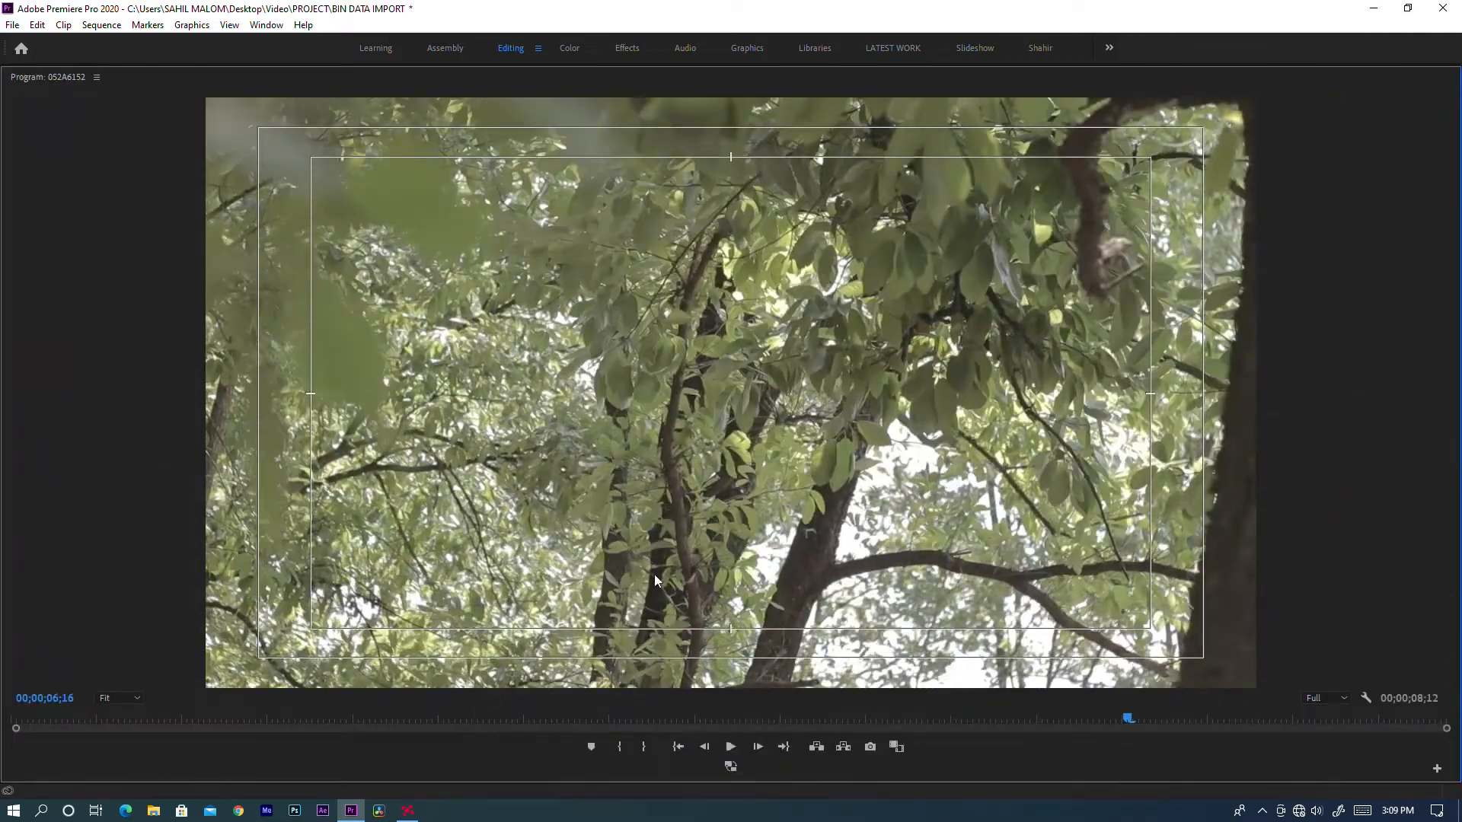
pyautogui.press('`')
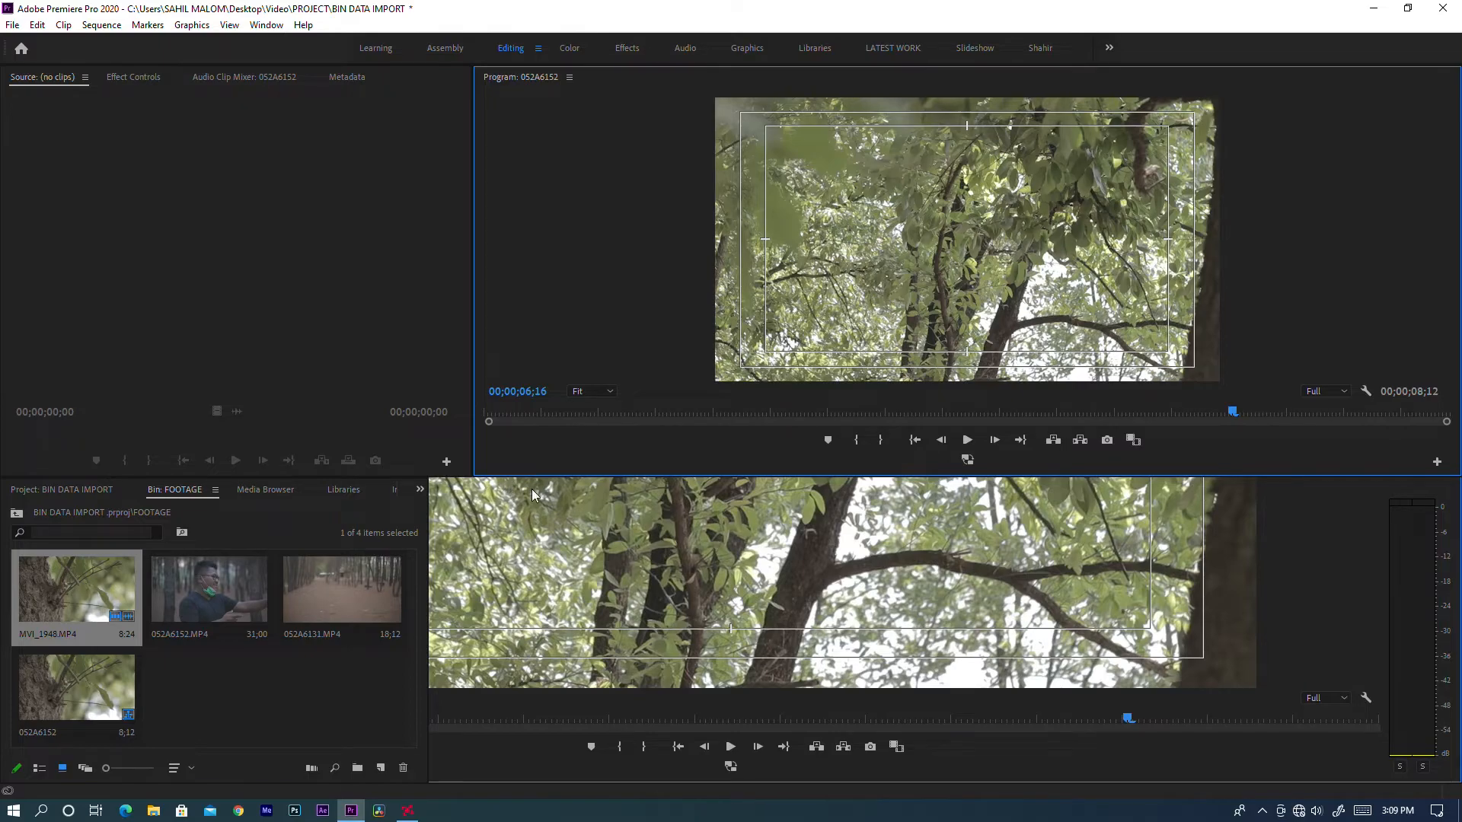
pyautogui.moveTo(721, 516); pyautogui.dragTo(670, 533)
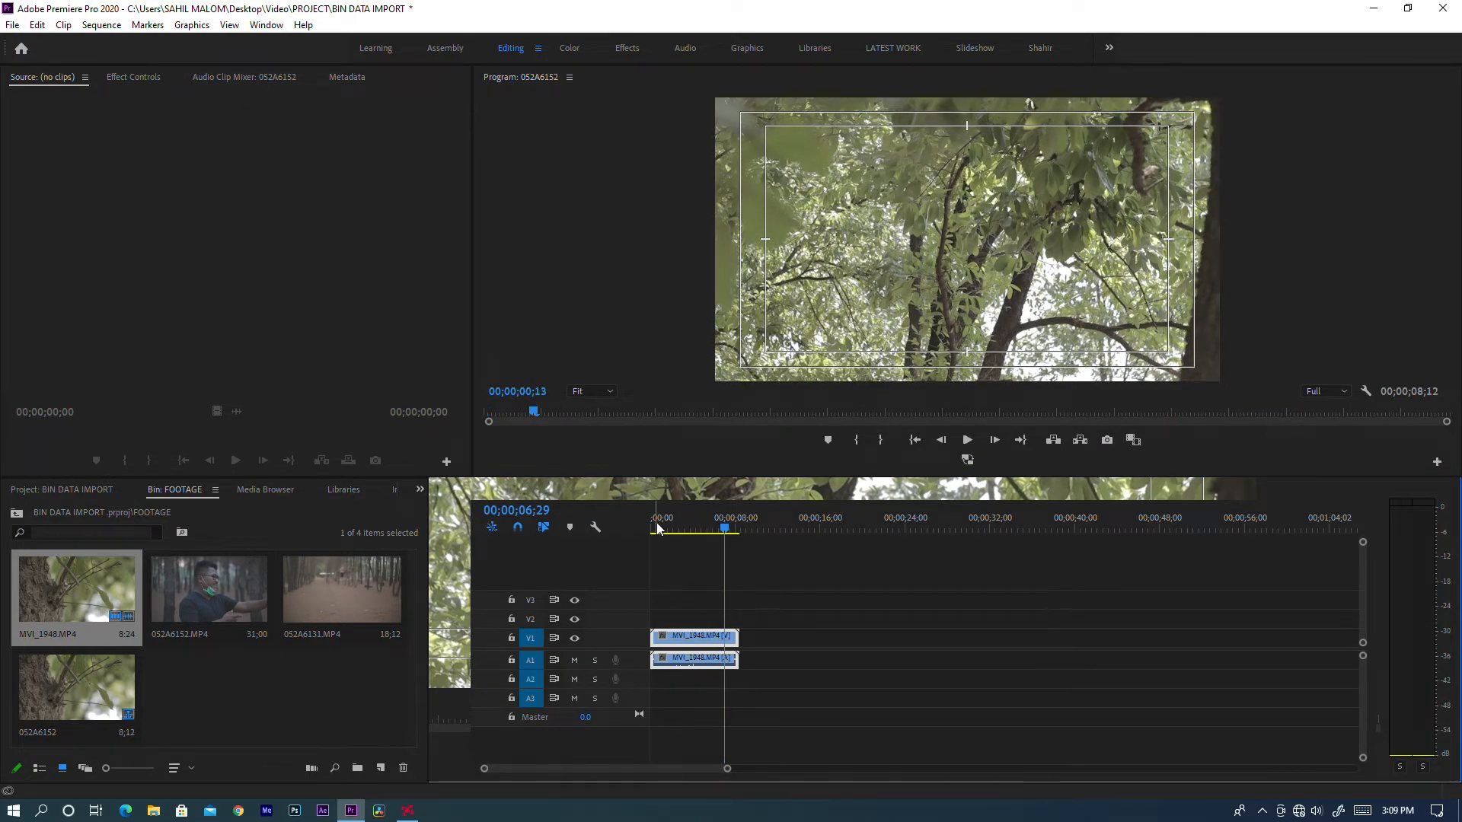
# Reset the Editing workspace to its saved layout.
pyautogui.click(266, 26)
pyautogui.moveTo(286, 47)
pyautogui.click(527, 282)
pyautogui.click(680, 554)
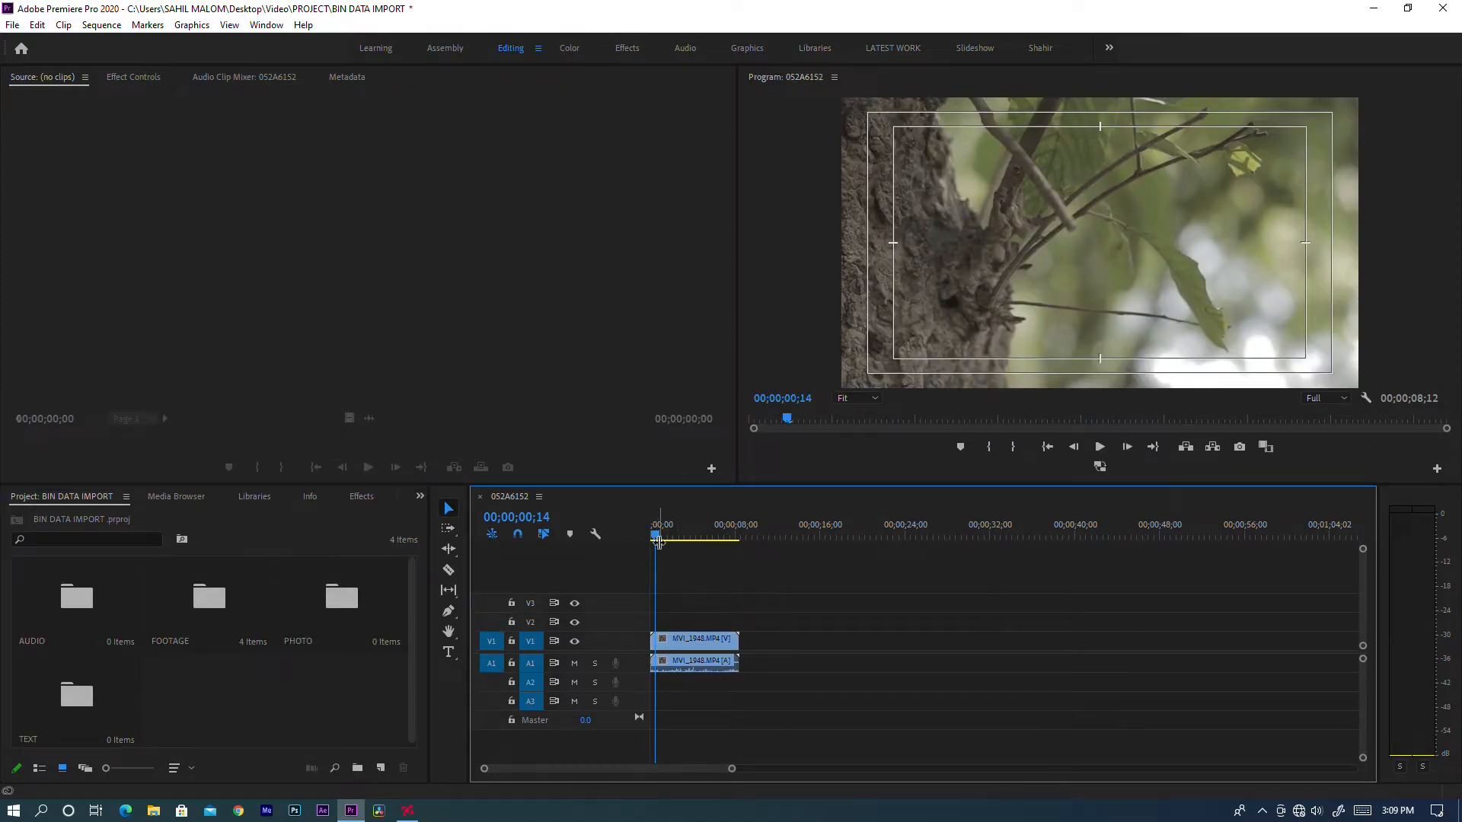
# Move the playhead to the start of the sequence and play it briefly.
pyautogui.moveTo(656, 536); pyautogui.dragTo(609, 545)
pyautogui.press('space')
pyautogui.press('space')
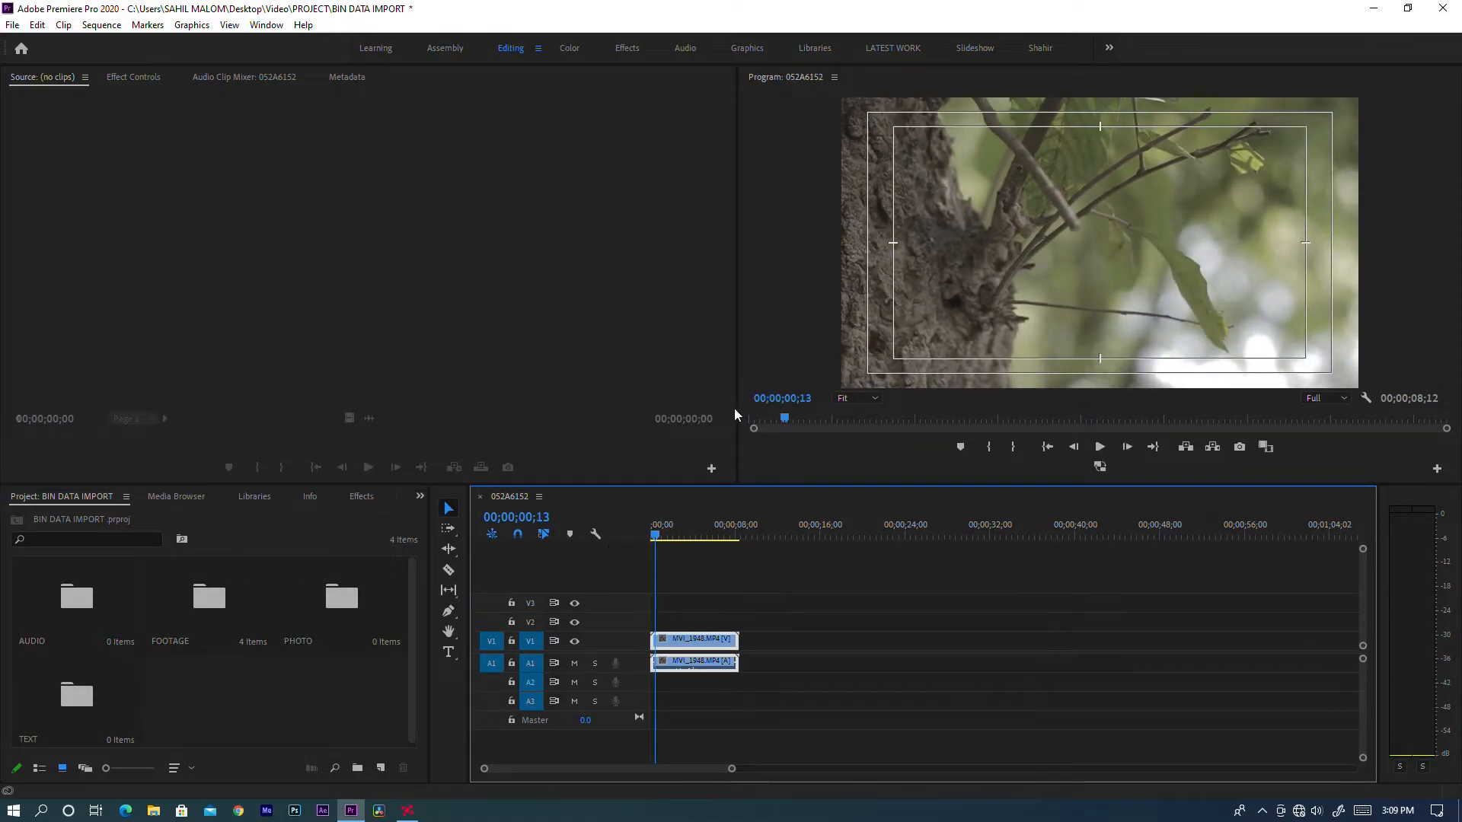
# Widen the Program monitor into the Source monitor's space and open the FOOTAGE bin.
pyautogui.moveTo(735, 392); pyautogui.dragTo(466, 411)
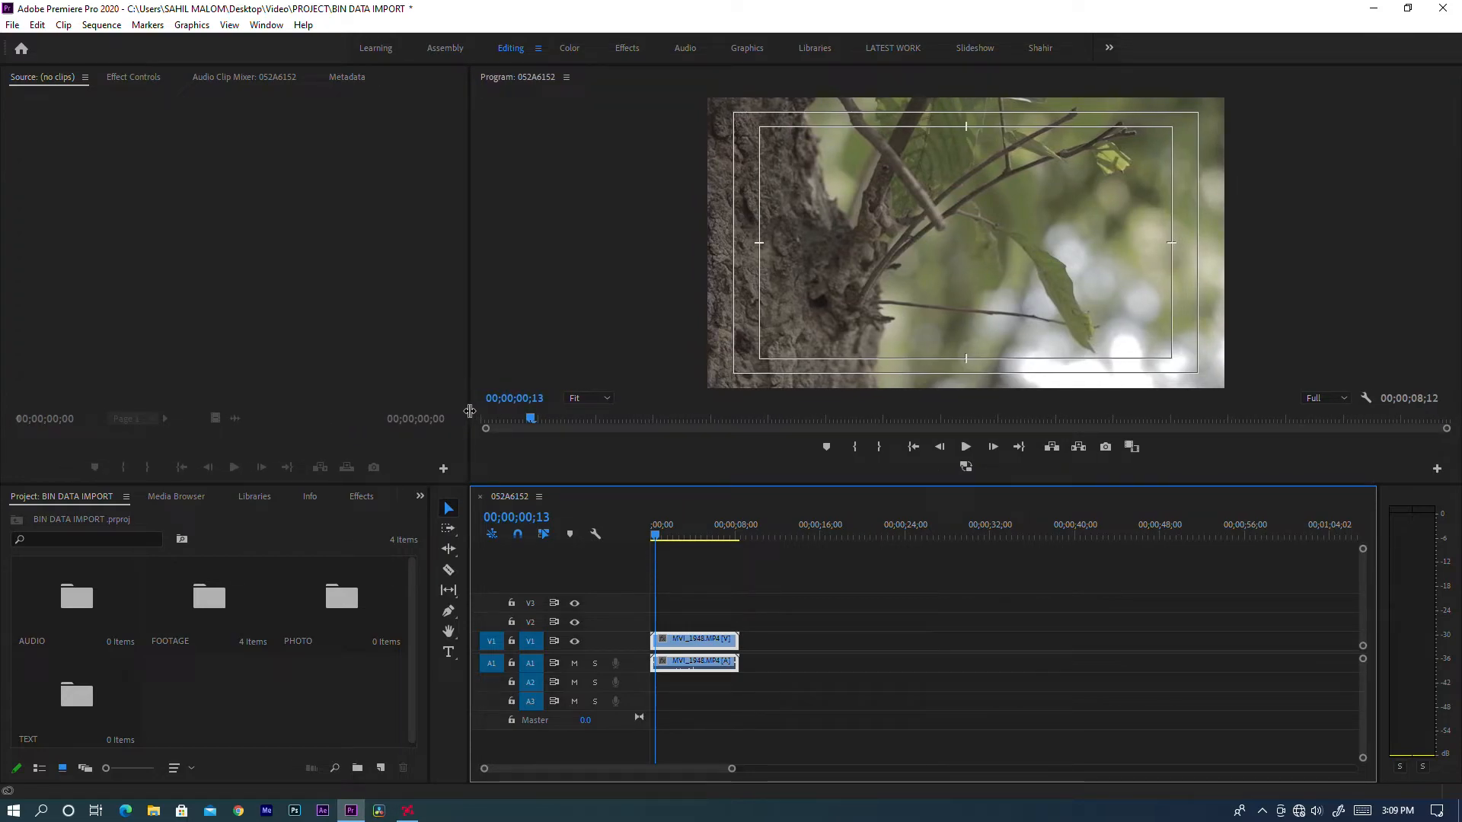
pyautogui.doubleClick(240, 594)
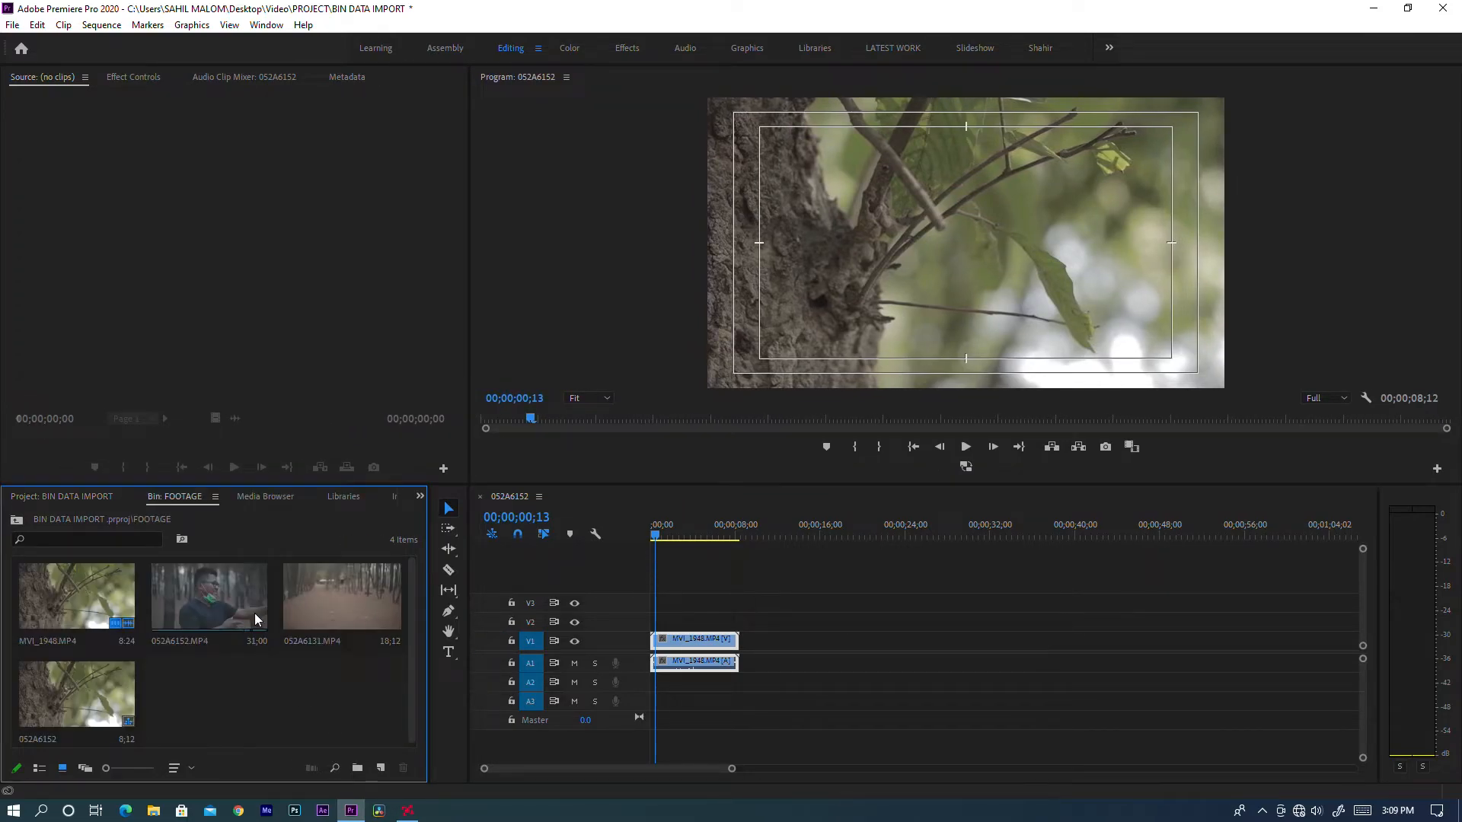
pyautogui.moveTo(690, 534); pyautogui.dragTo(641, 538)
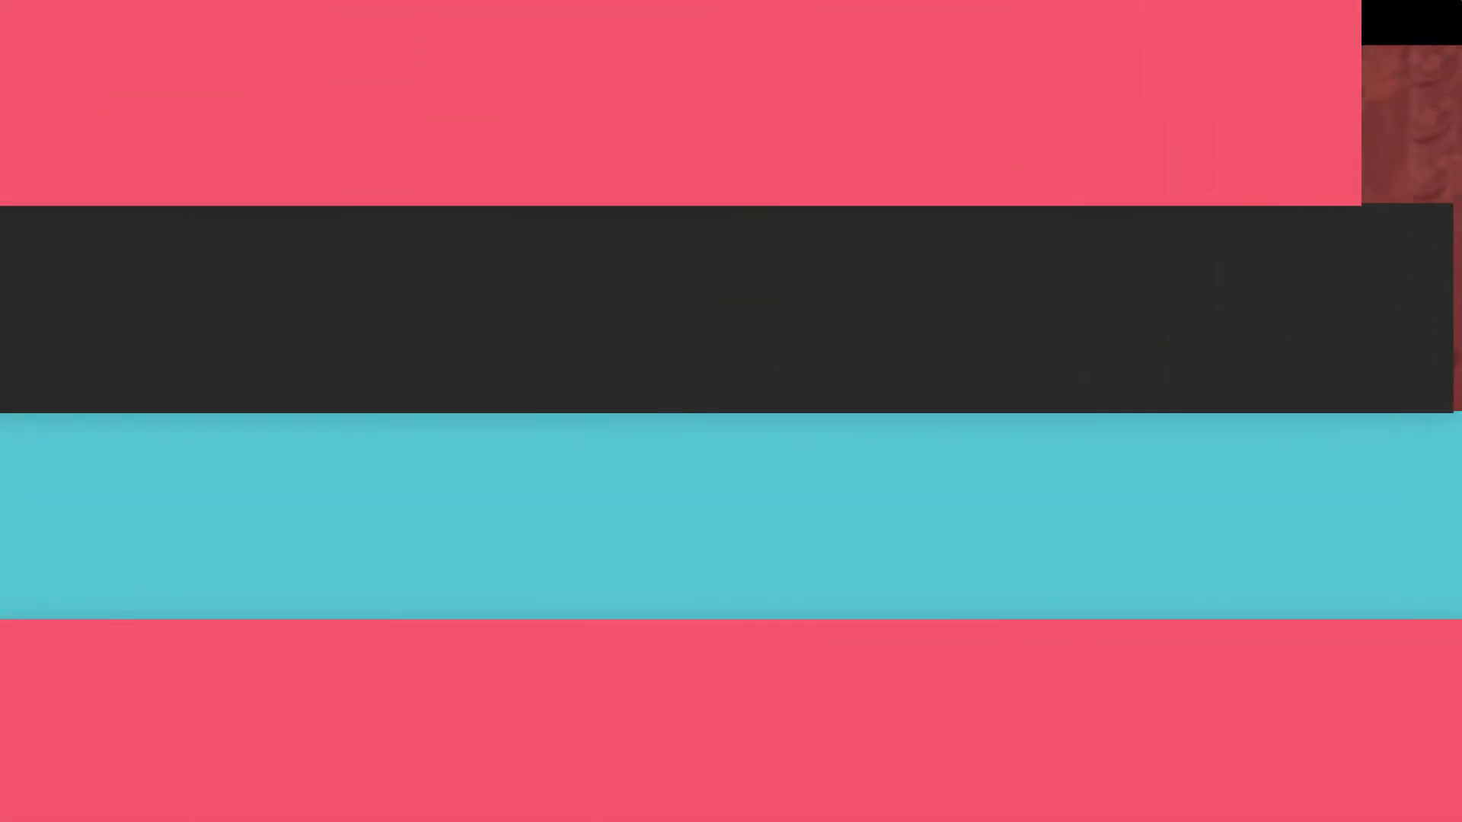